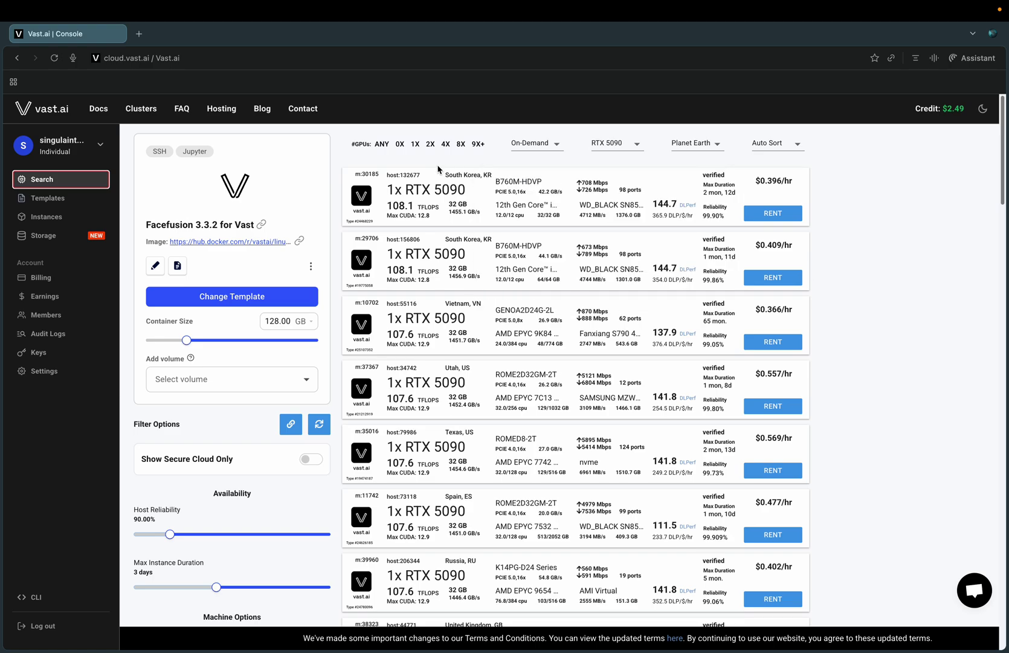
Try a container size of 32 GB for the Facefusion template, and set it back to 128 GB
double_click(275, 320)
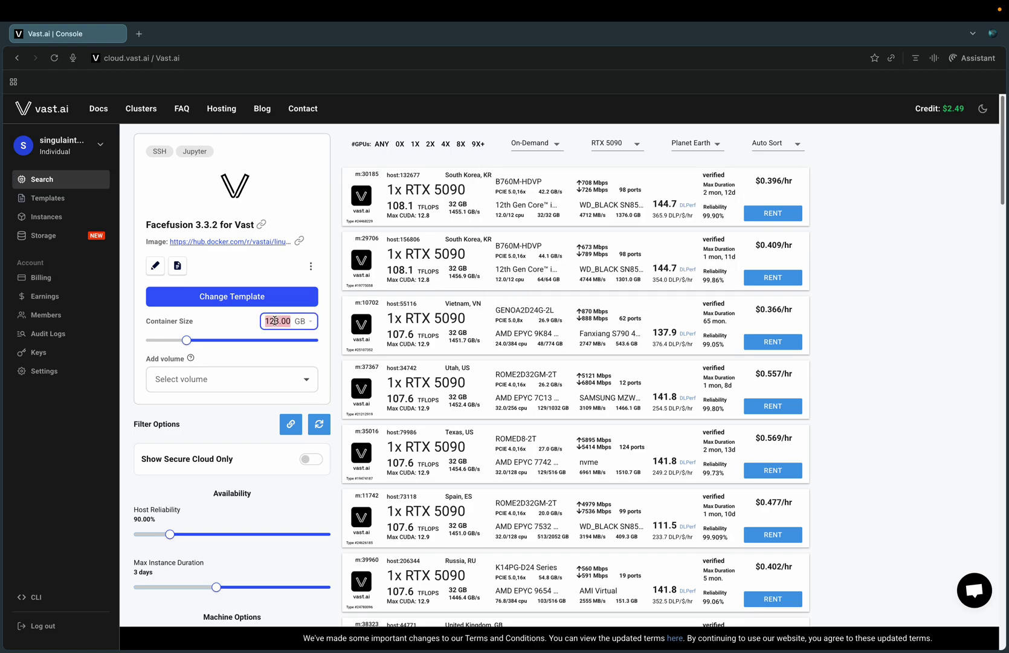
type("32")
key("Return")
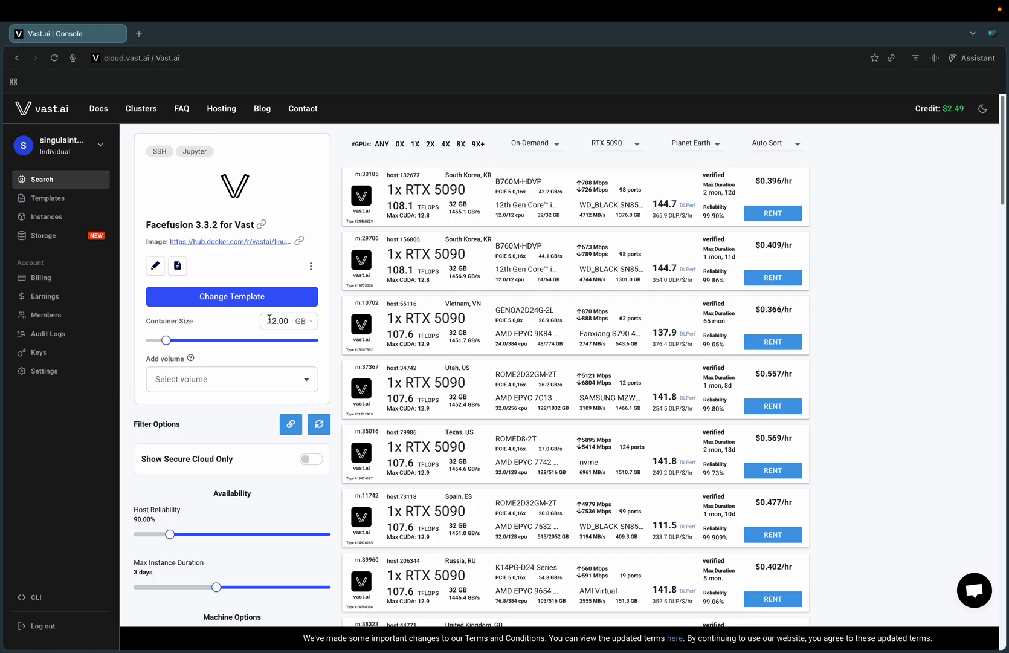
type("128")
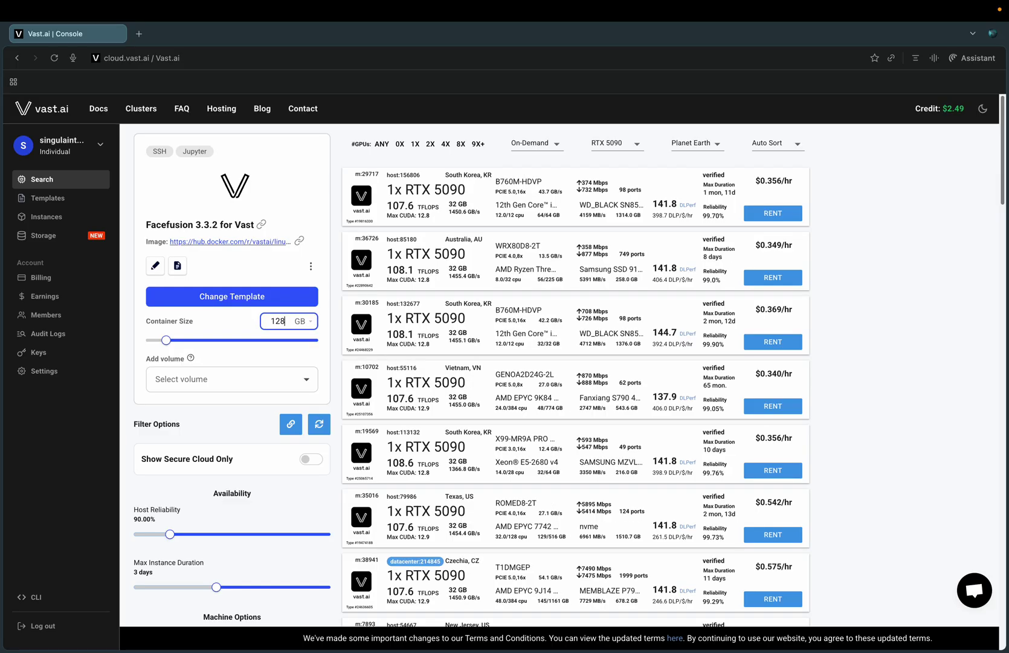
left_click(247, 354)
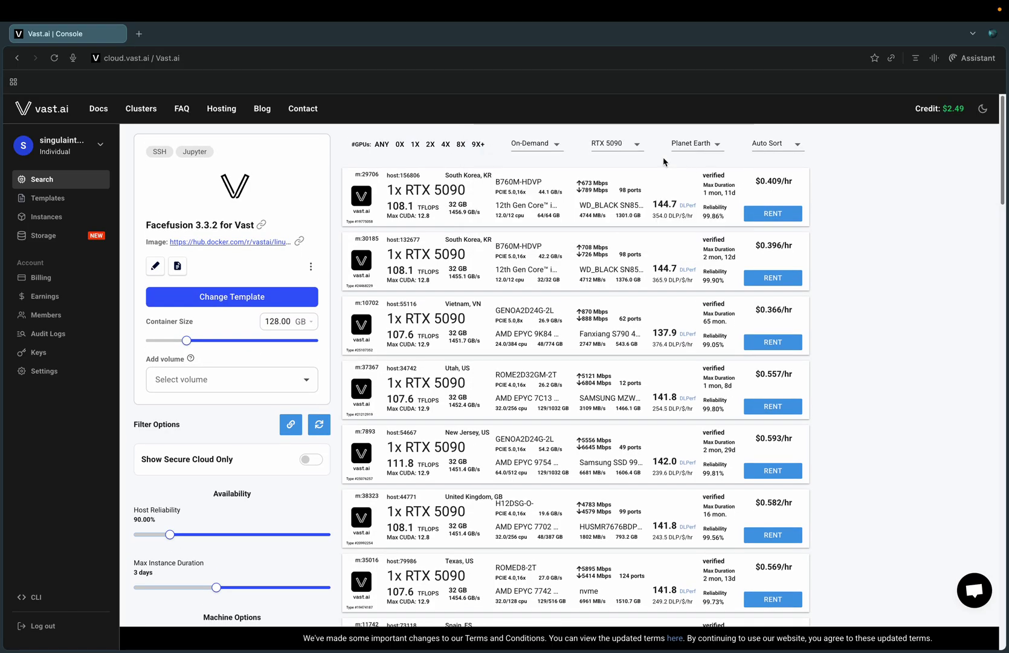
Reset the GPU filter and limit the offers to the NVIDIA RTX 5090 from the RTX 50 Series
left_click(609, 143)
left_click(545, 194)
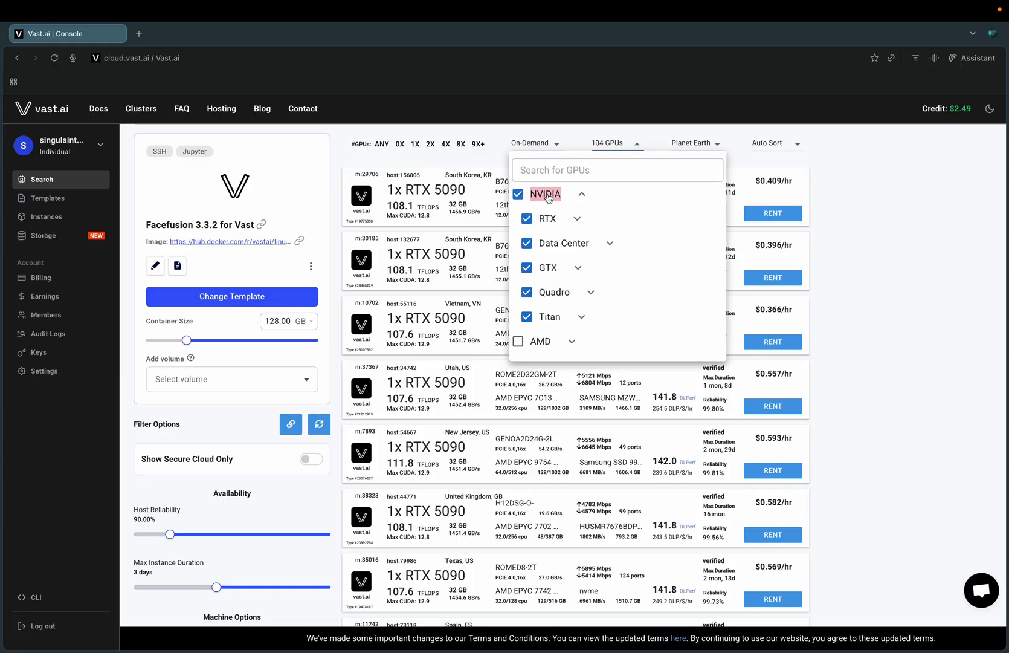
left_click(545, 194)
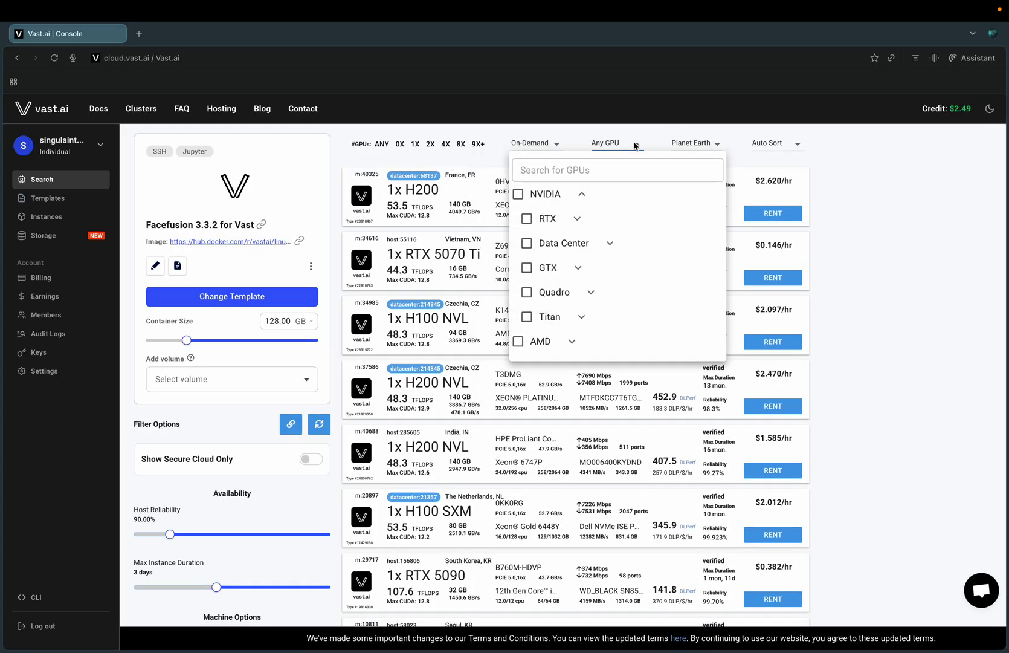
left_click(577, 219)
left_click(592, 244)
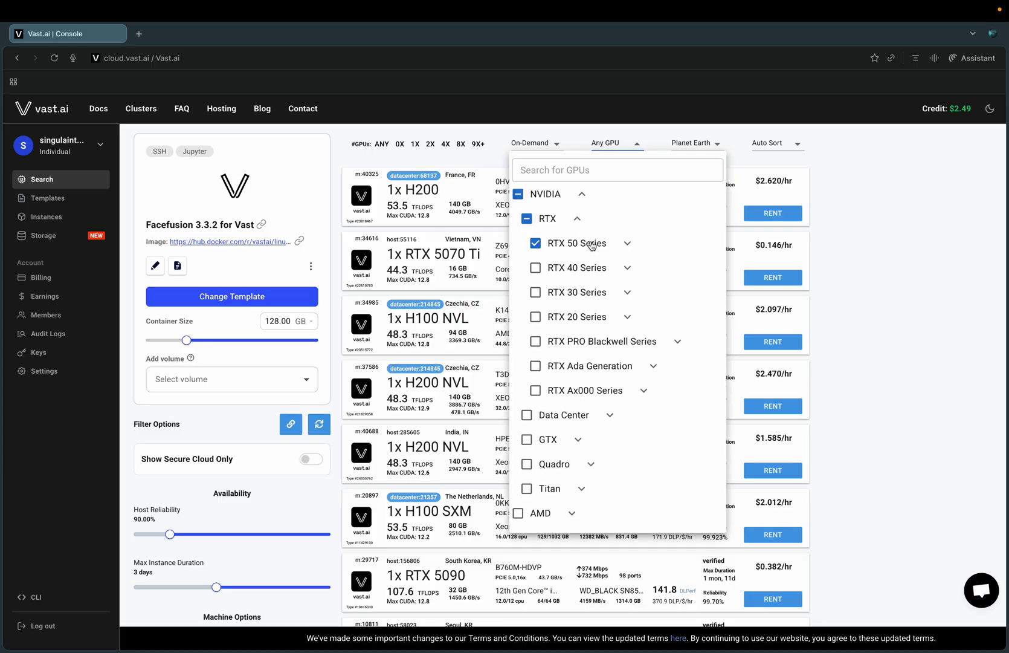
left_click(627, 243)
left_click(535, 244)
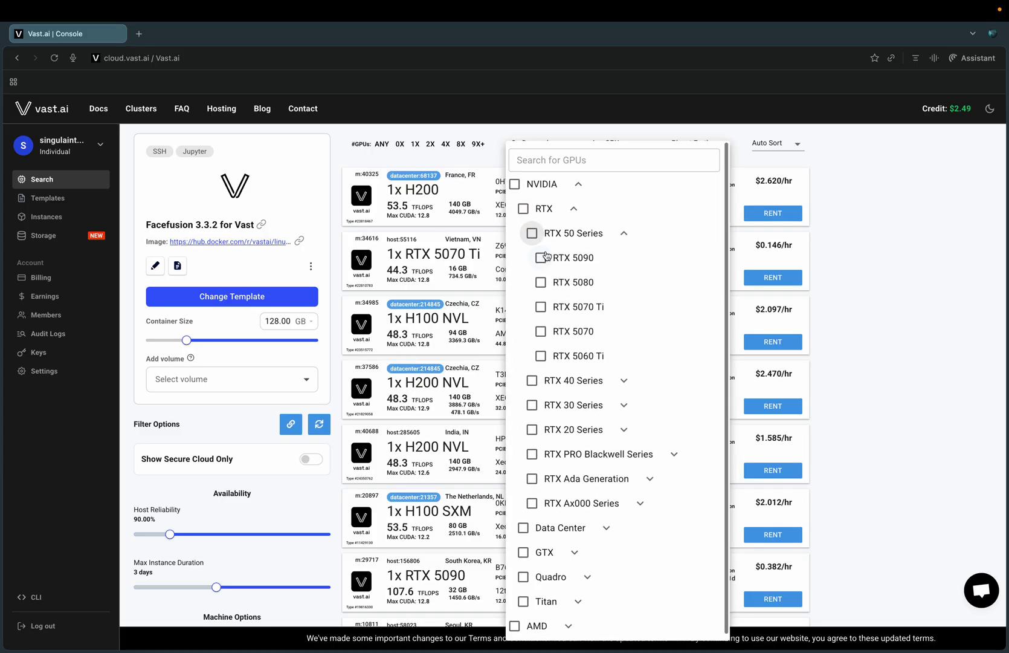
left_click(582, 260)
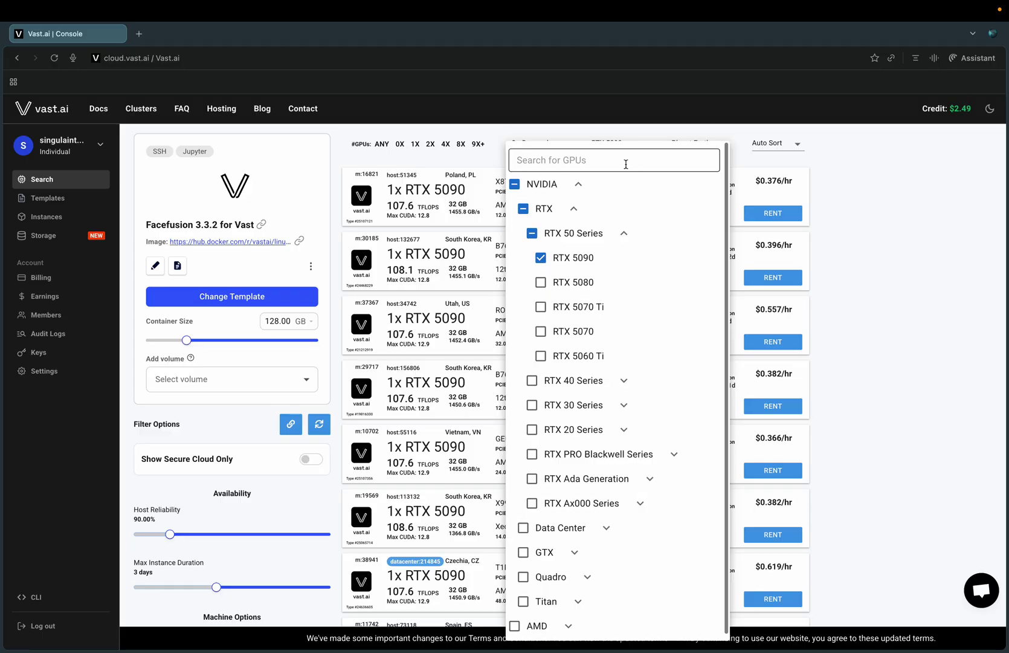
left_click(909, 226)
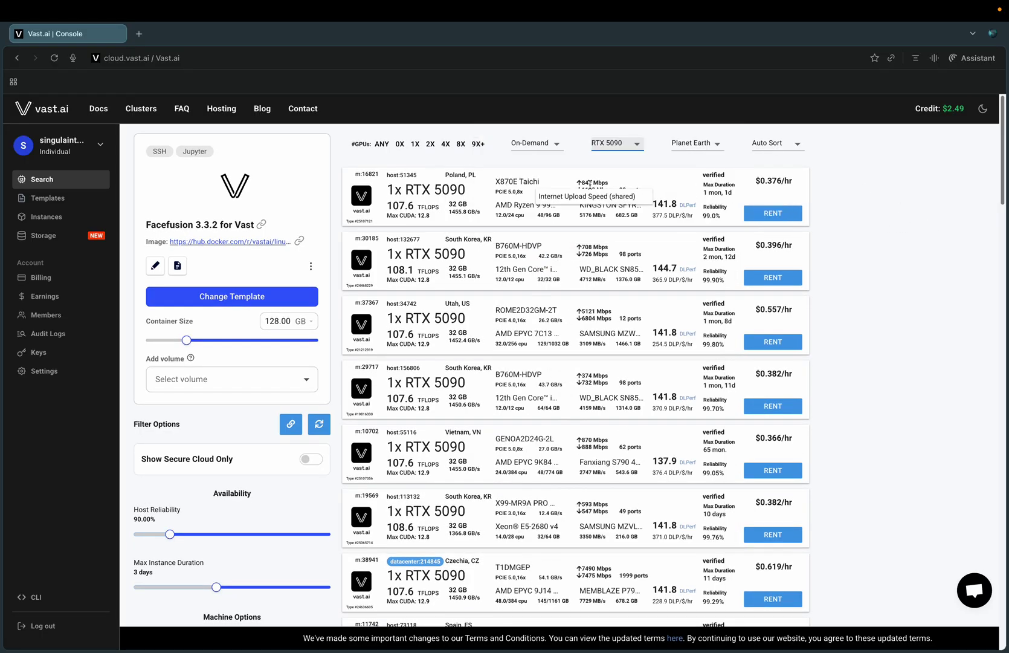
Rent the $0.376/hr RTX 5090 offer in Poland and check on it in the instances list
left_click(776, 215)
left_click(51, 218)
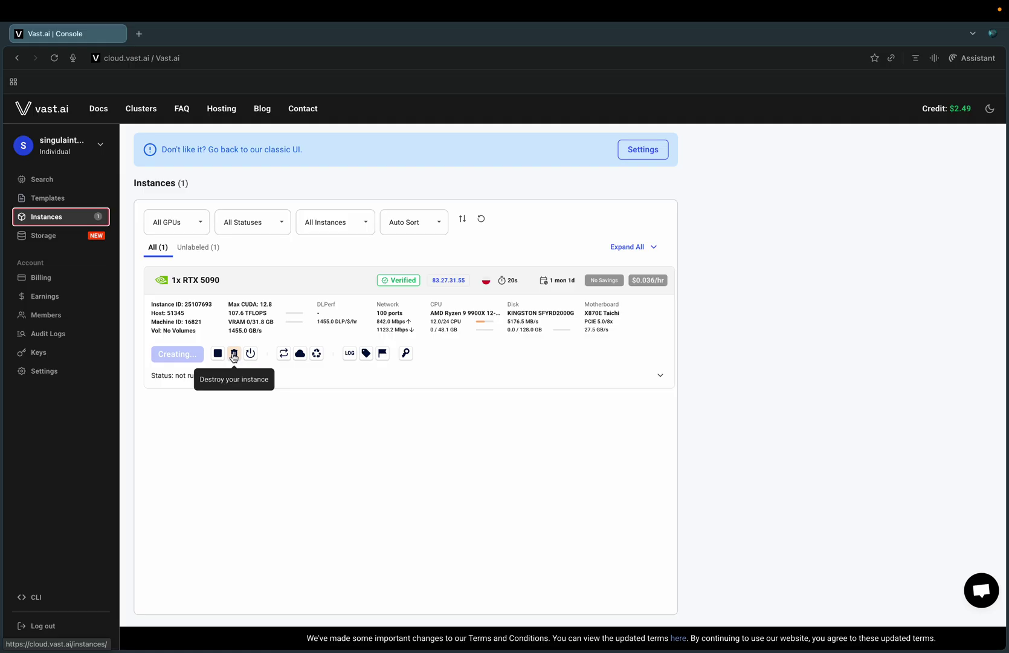
left_click(73, 186)
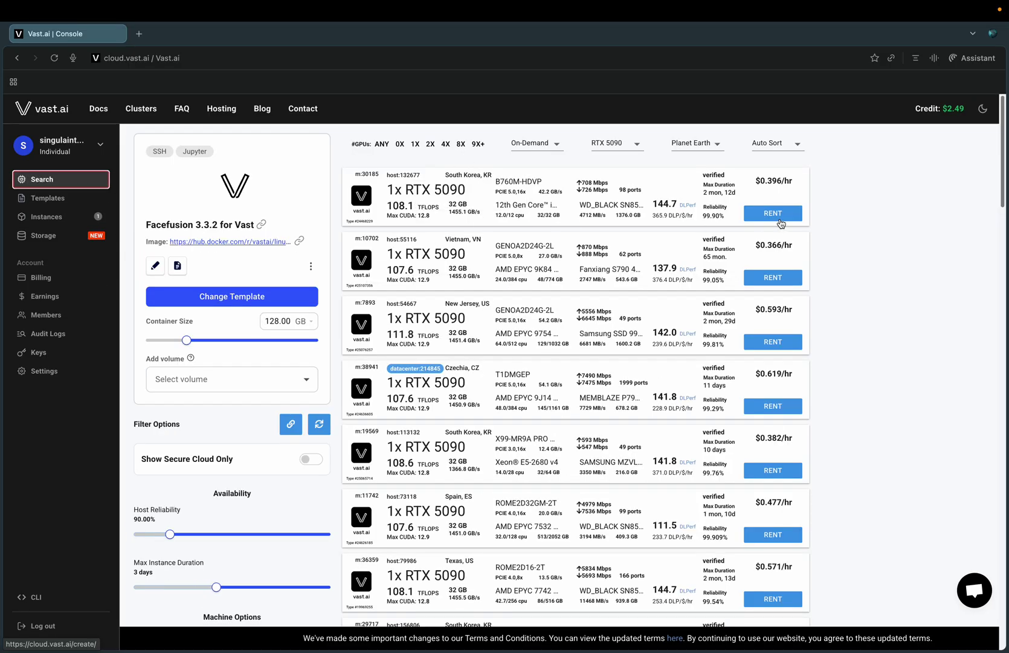
left_click(41, 218)
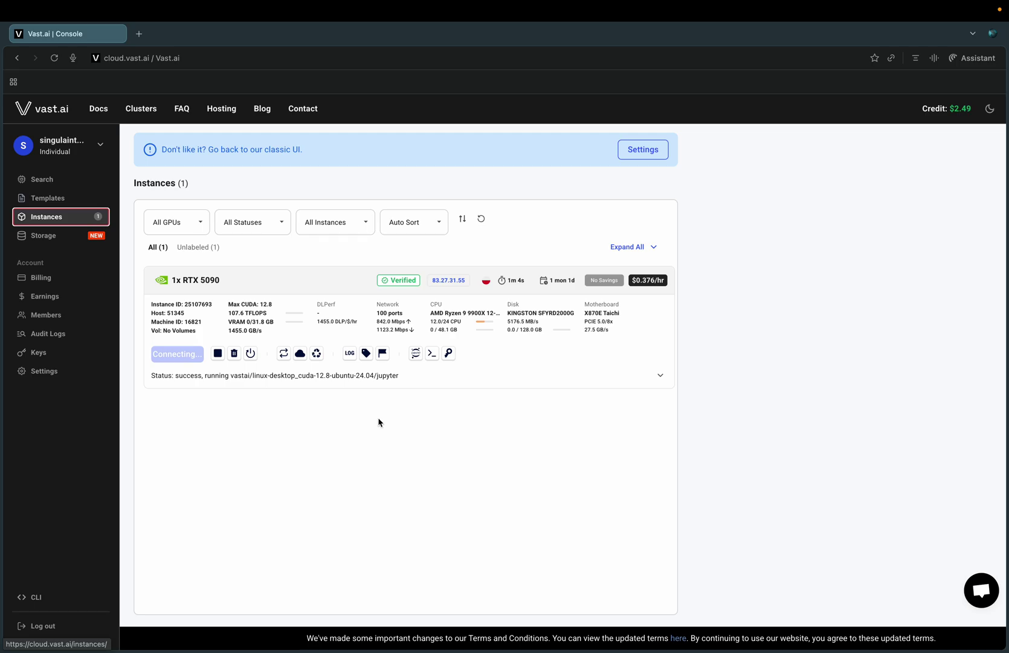
Expand the rented instance's details and examine its environment and on-start configuration
left_click(667, 376)
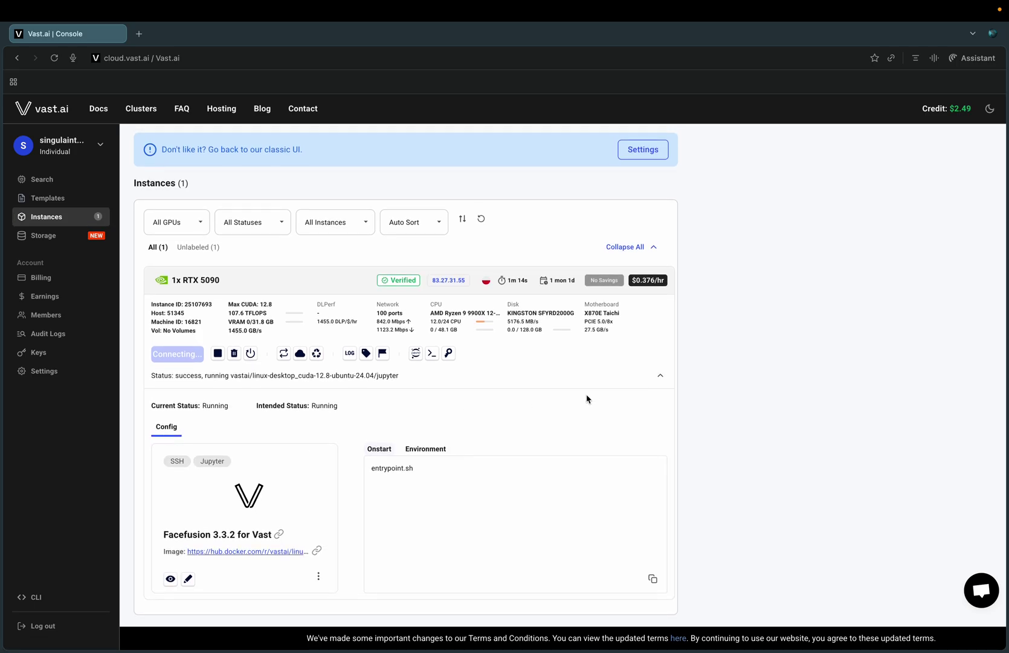
left_click(431, 447)
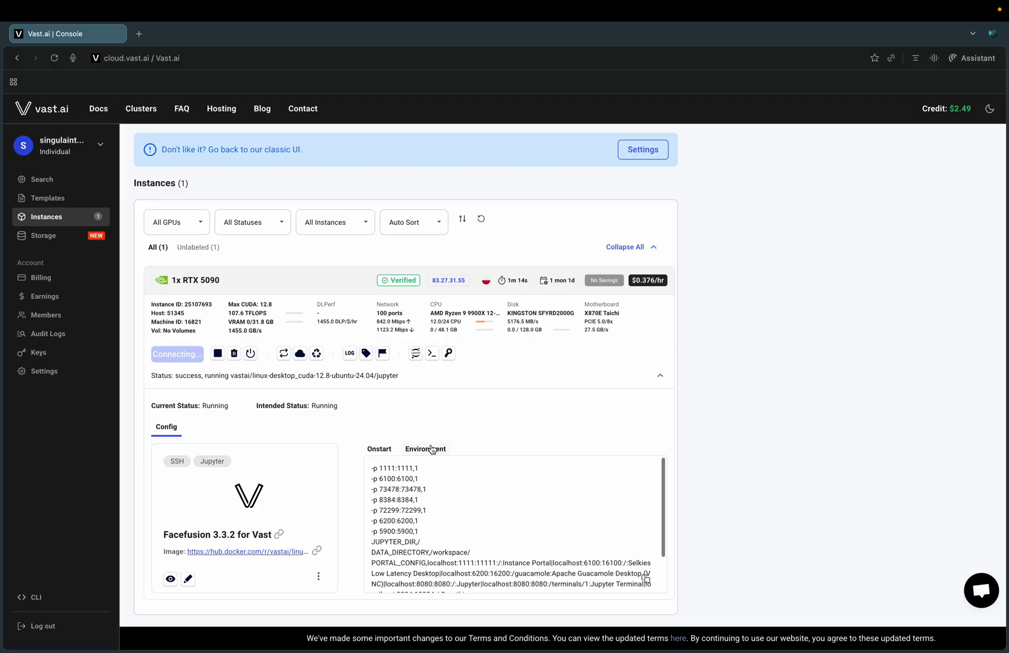
scroll(501, 554, "down", 2)
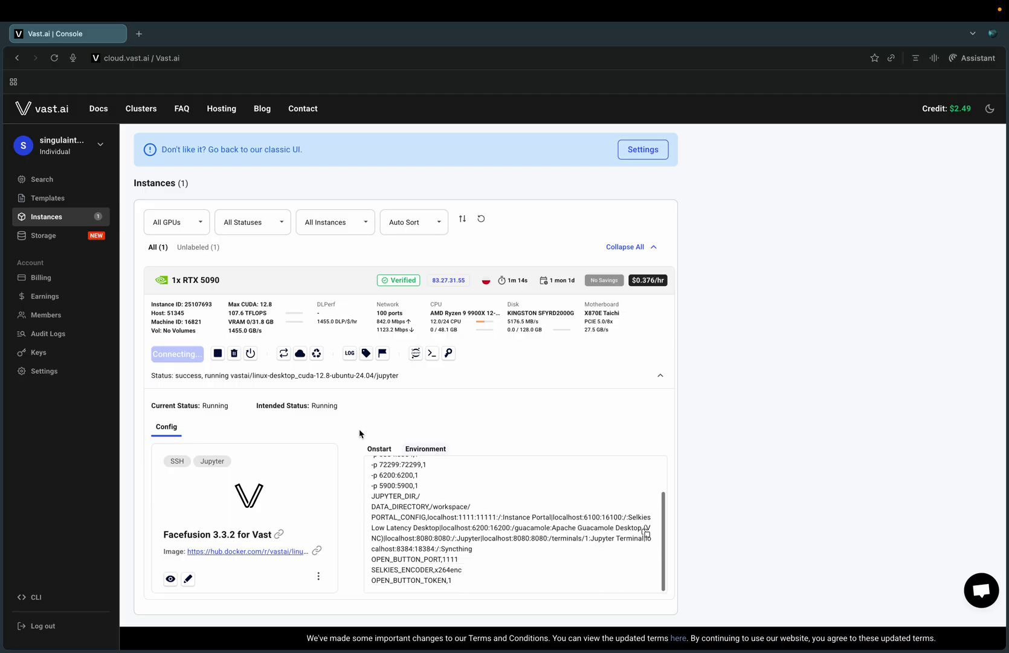
left_click(381, 447)
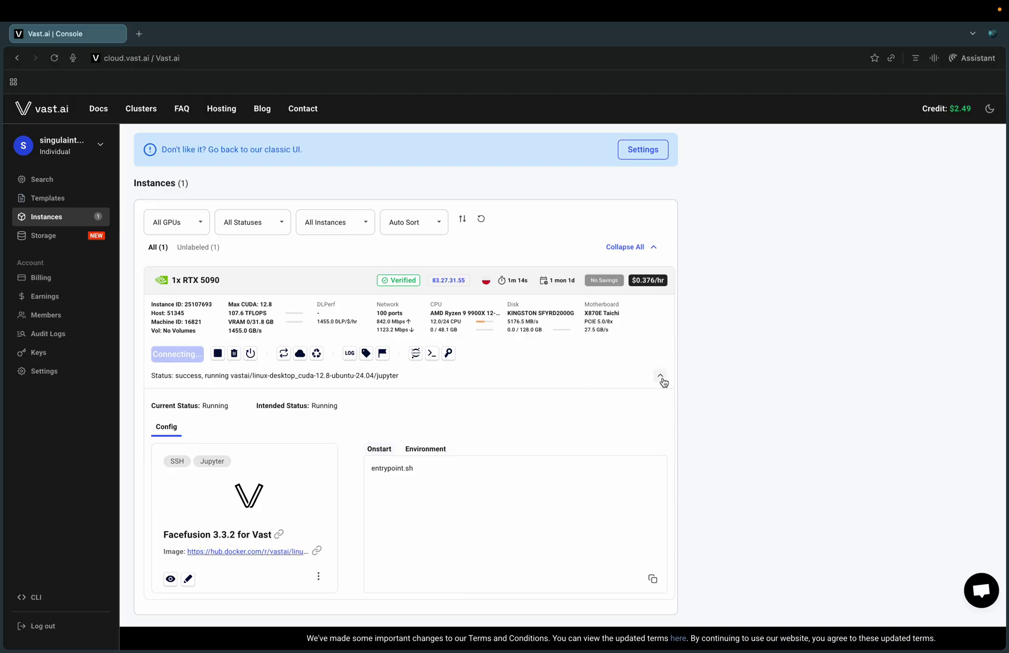
left_click(661, 377)
left_click(660, 376)
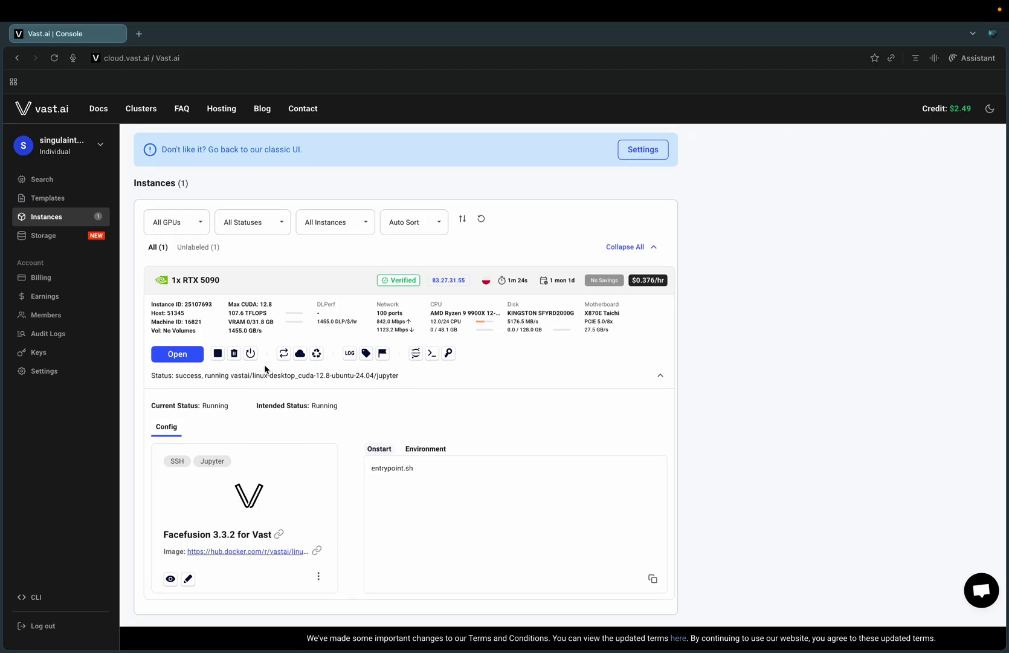
Open the rented instance's web portal, closing the page and retrying until it connects
left_click(170, 359)
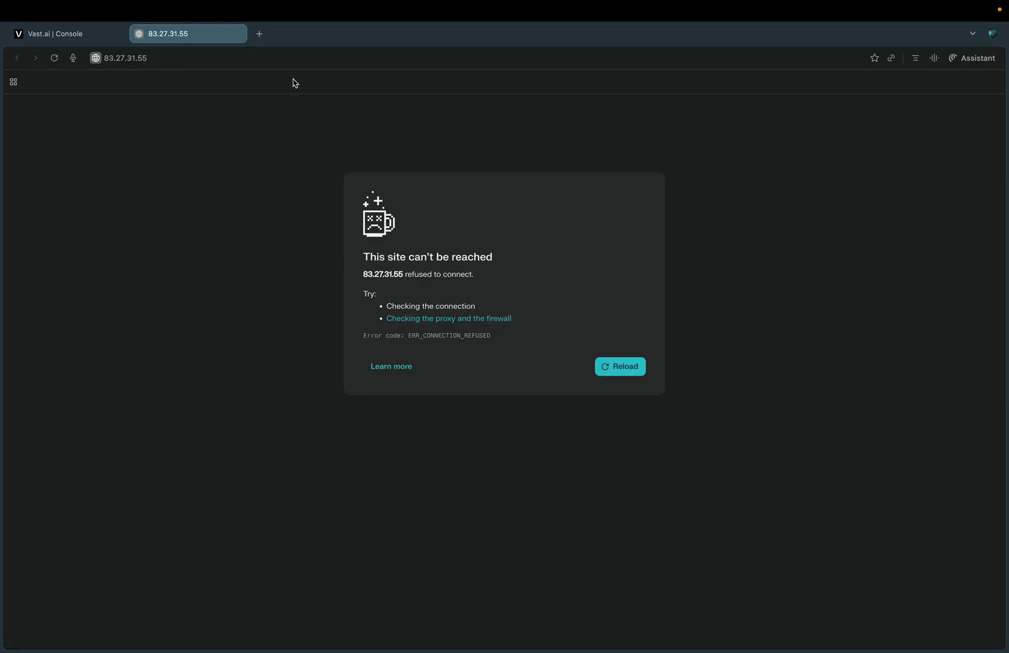
left_click(239, 33)
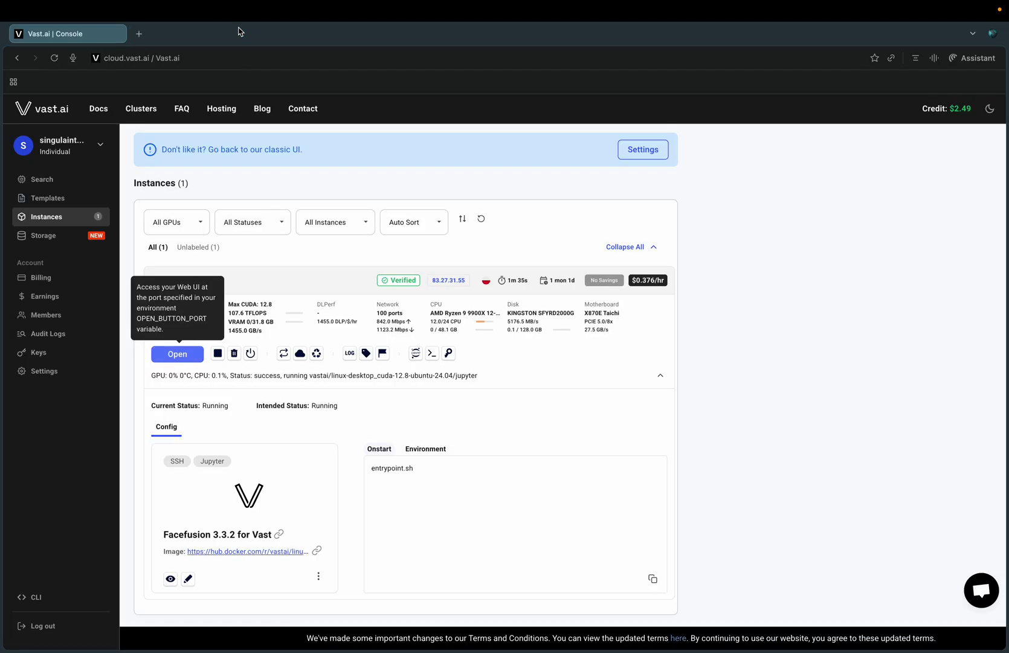
left_click(179, 354)
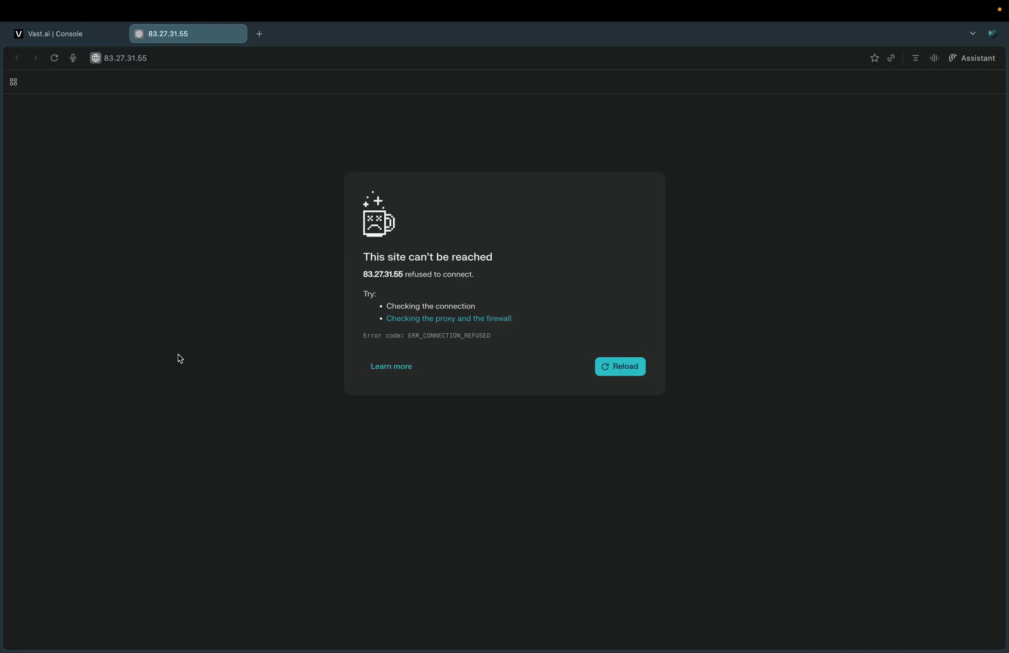
left_click(239, 33)
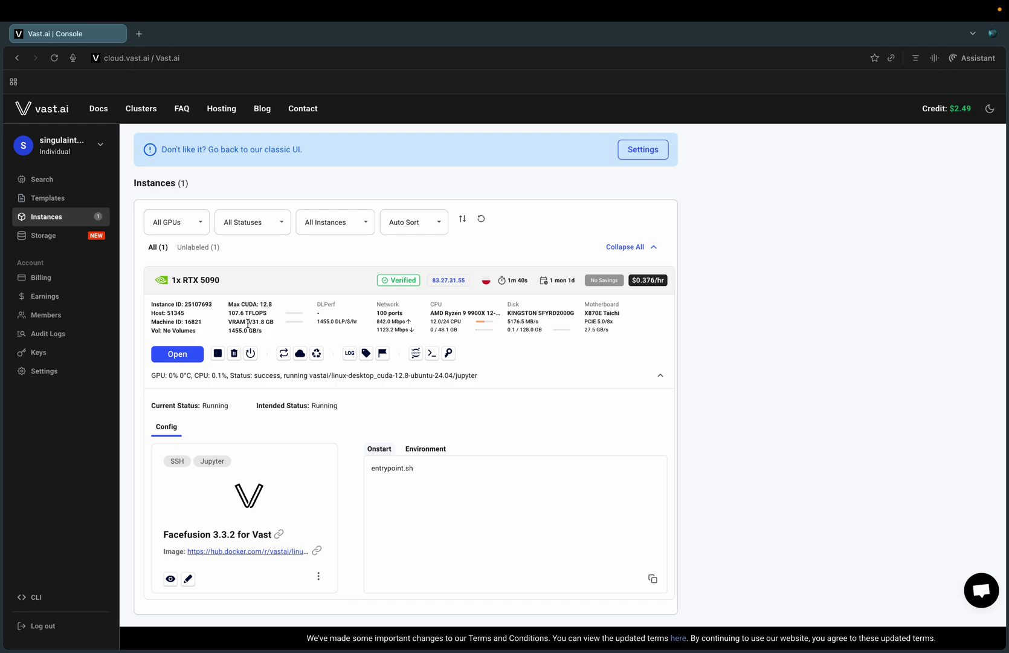
left_click(163, 357)
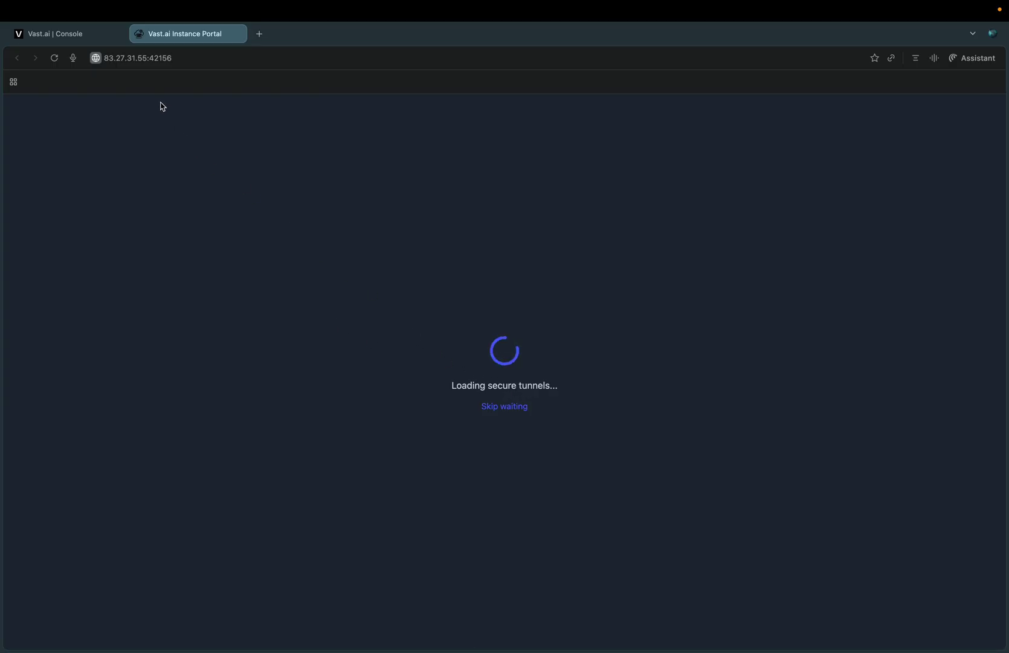
Open the Facefusion 3.3.2 template's ReadMe from the GPU search page and move the instance portal's tab ahead of it
left_click(90, 35)
left_click(55, 181)
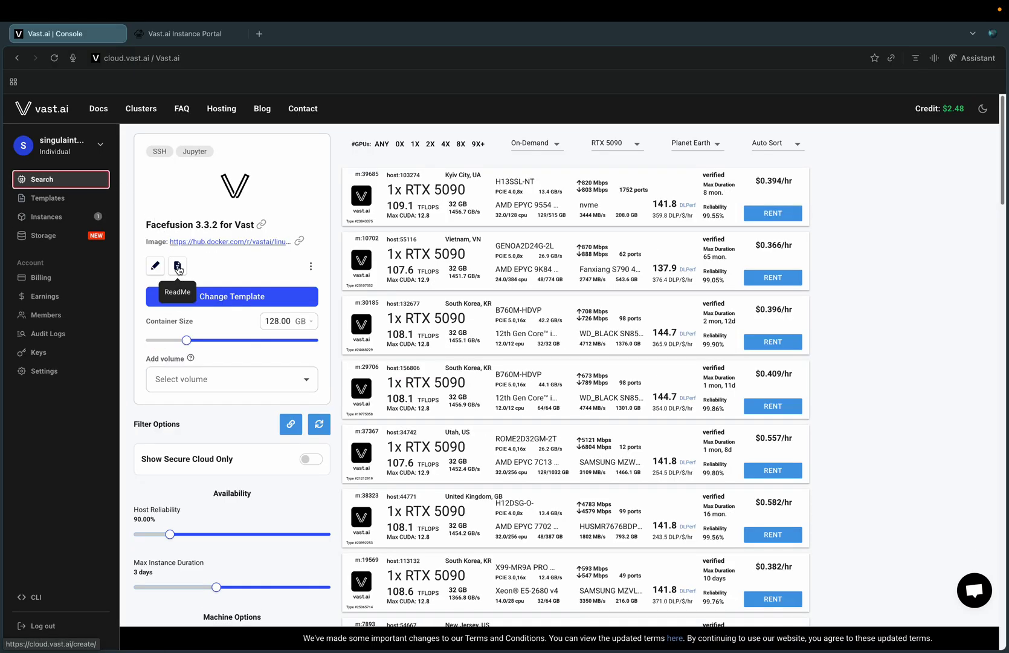
left_click(178, 268)
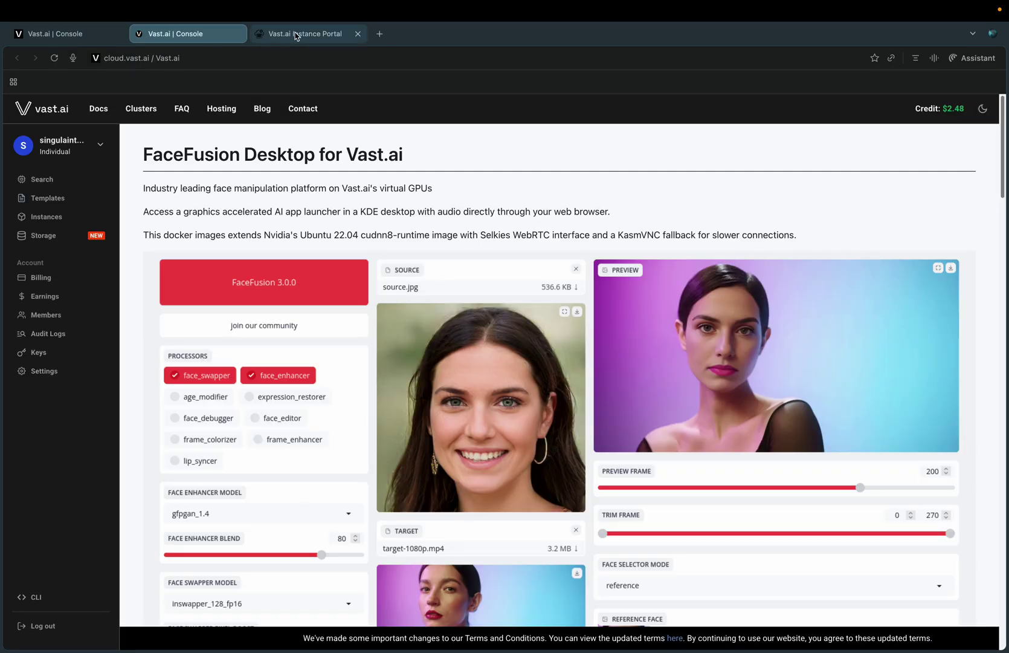
left_click_drag(296, 37, 195, 30)
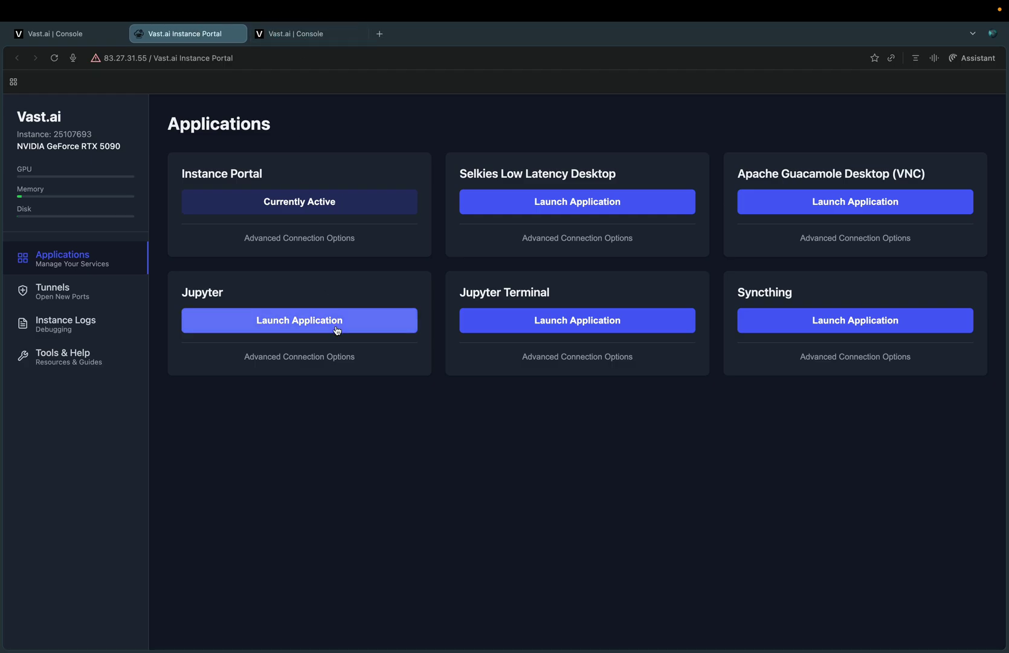
Copy the first command block, from apt-get update to the Miniconda installer, under Basic Default Installation in the ReadMe
left_click(279, 41)
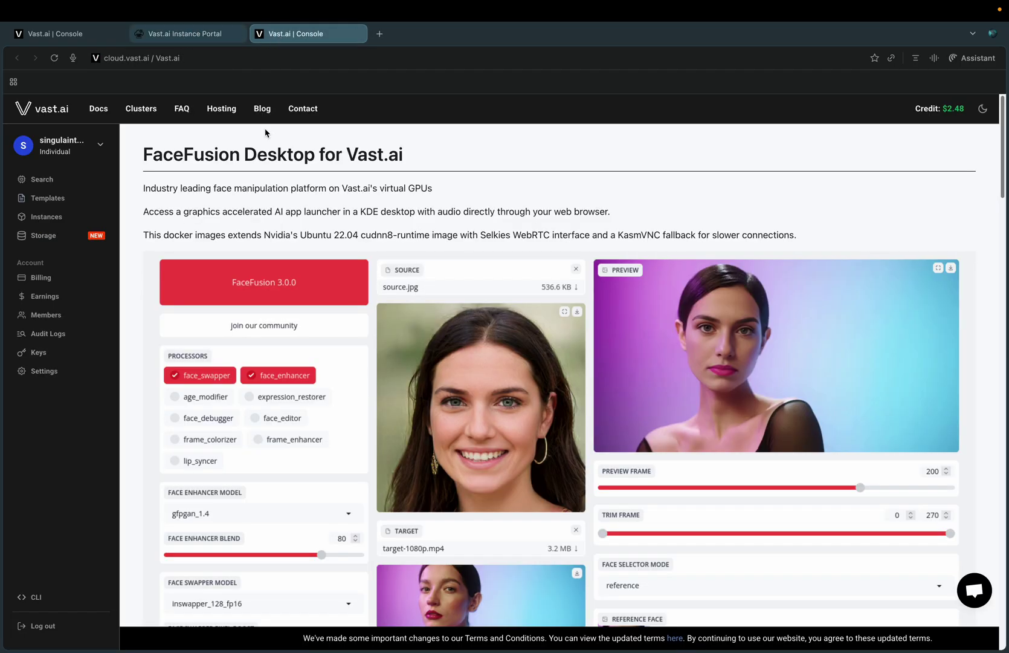
scroll(387, 315, "down", 10)
scroll(387, 315, "up", 3)
scroll(388, 315, "down", 4)
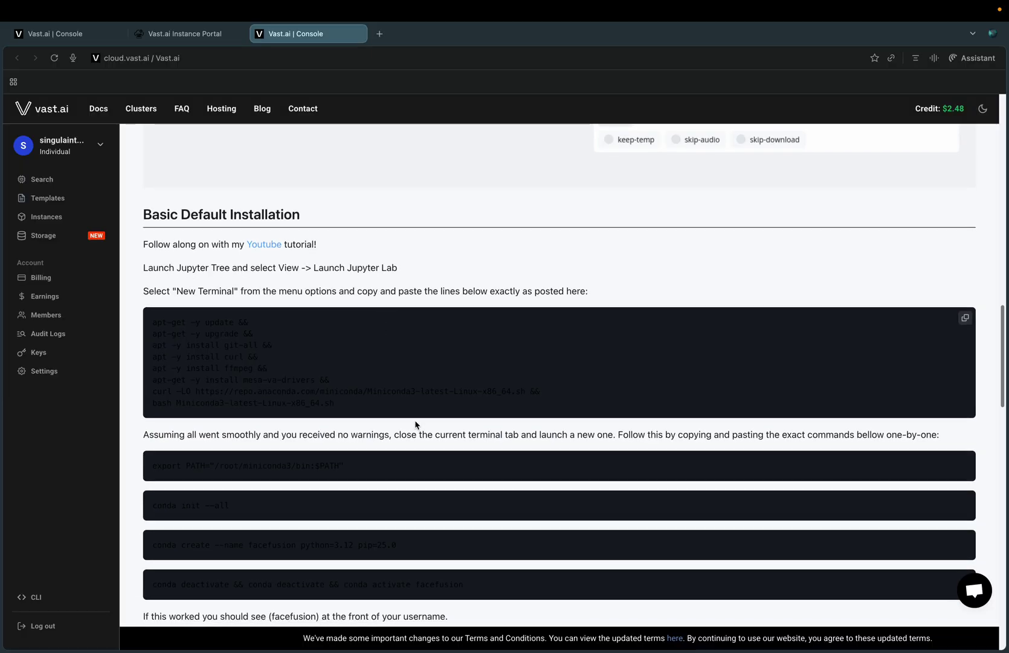
left_click_drag(535, 404, 170, 310)
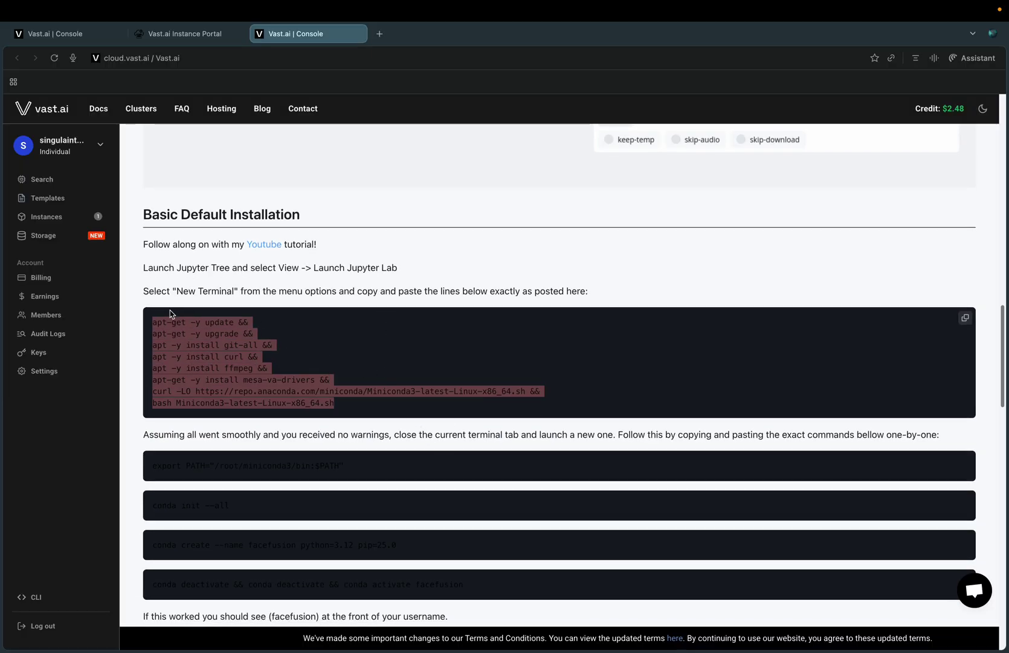
left_click(965, 319)
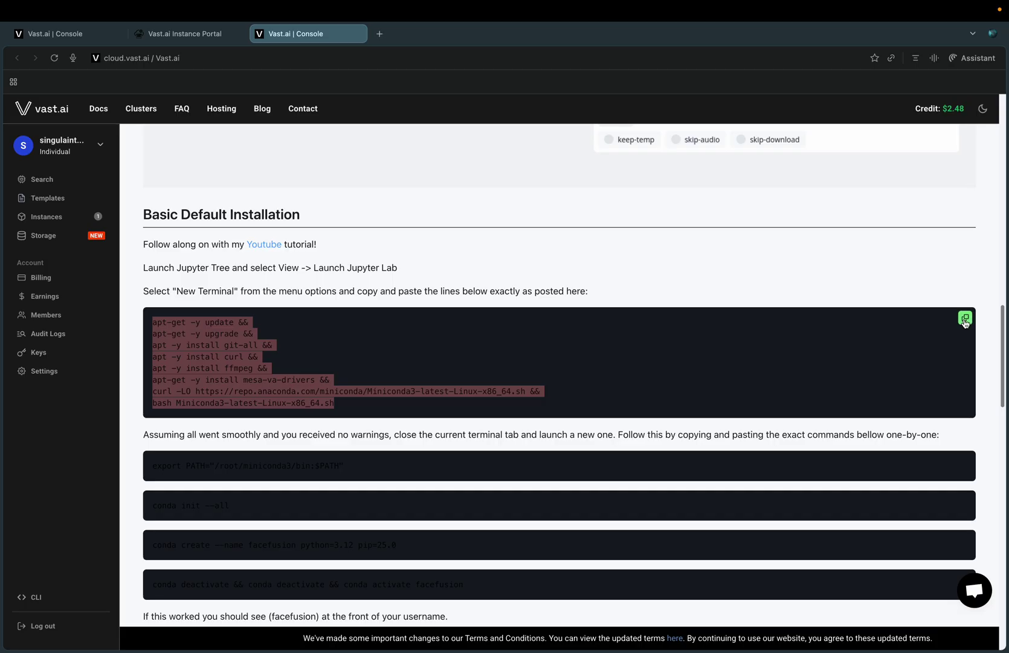
Launch Jupyter from the instance portal and proceed past the browser's privacy warning
left_click(190, 37)
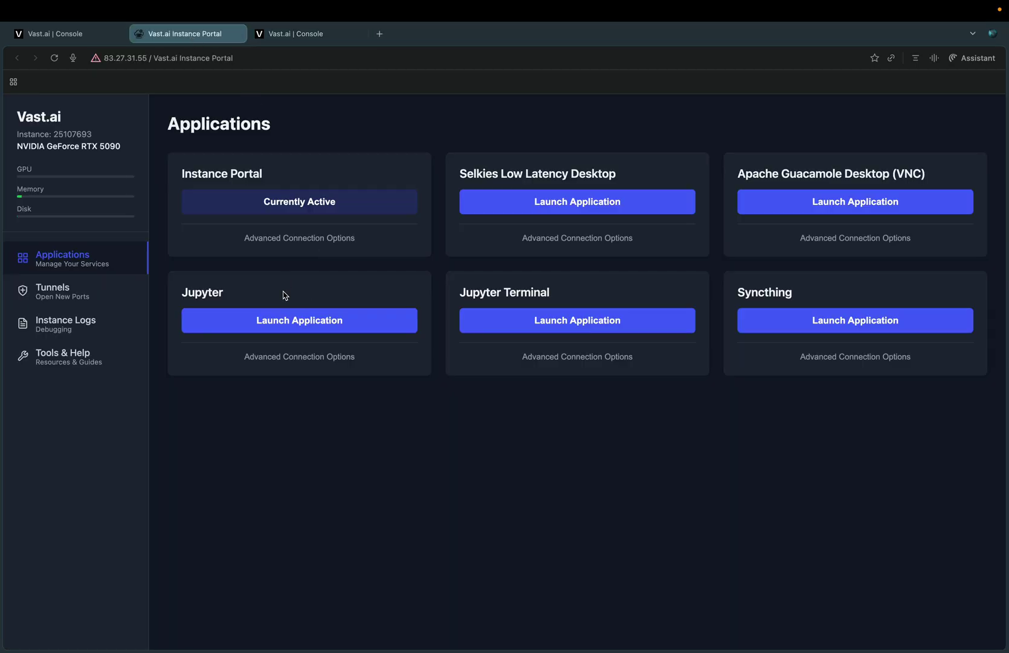
left_click(314, 325)
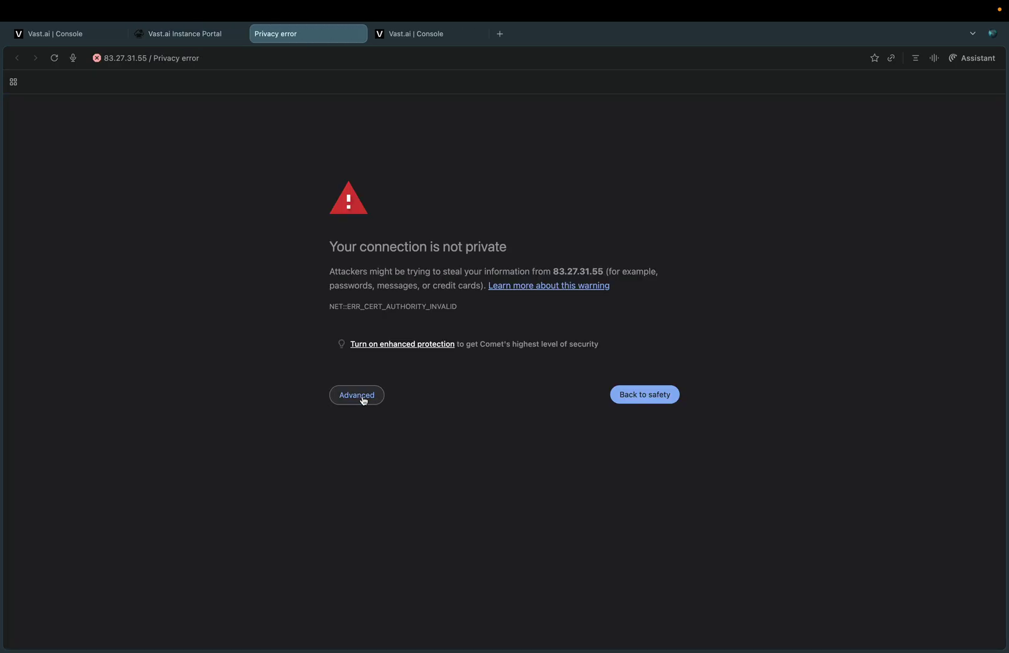
left_click(364, 398)
left_click(364, 484)
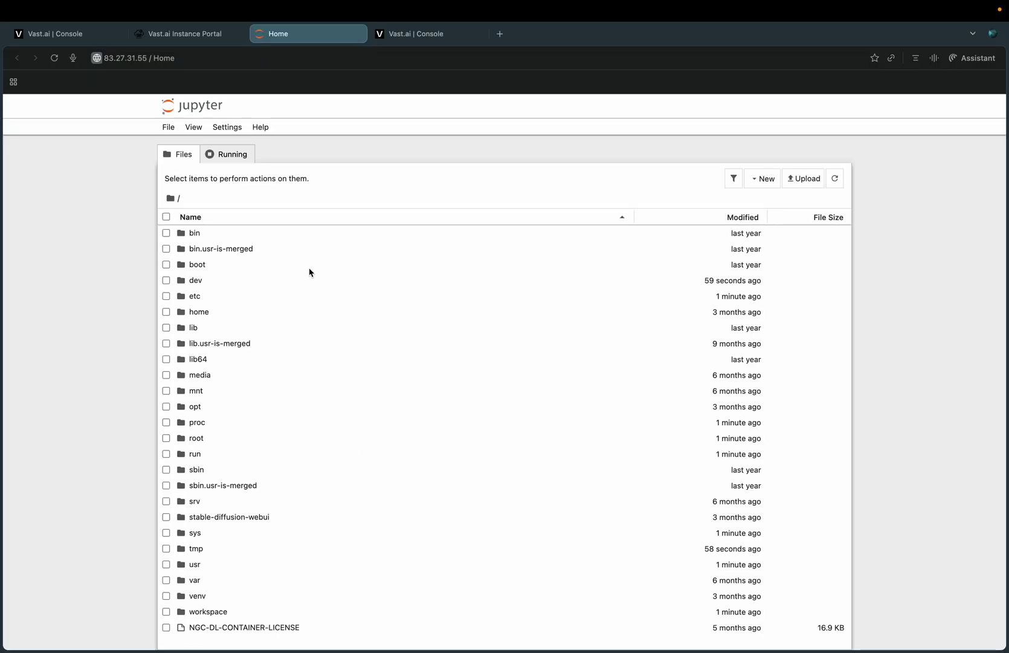
Open a new terminal in Jupyter
left_click(168, 127)
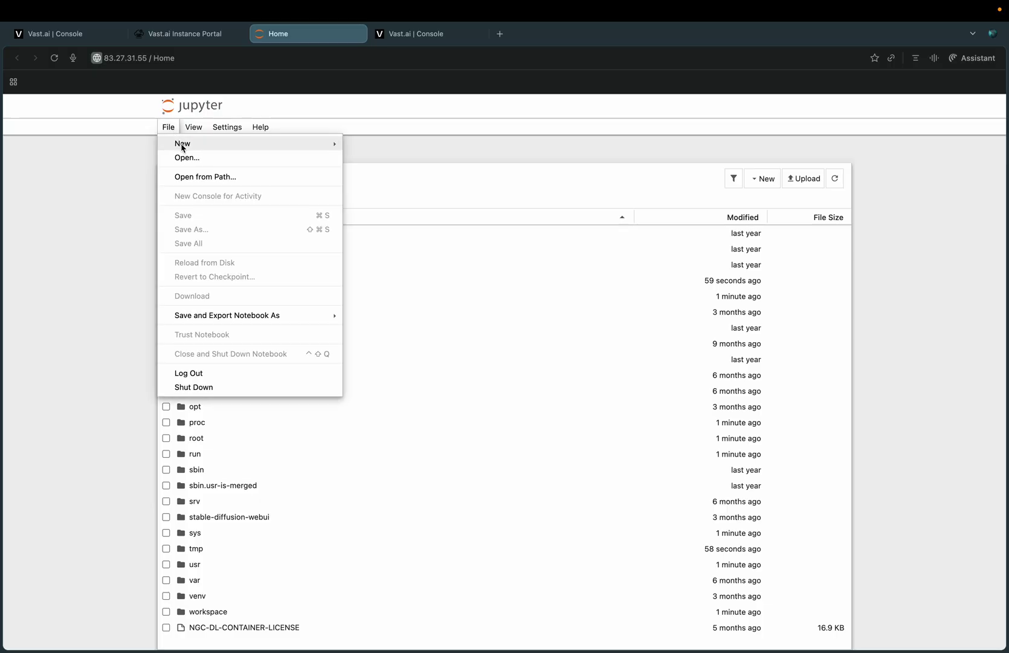
mouse_move(183, 143)
left_click(391, 173)
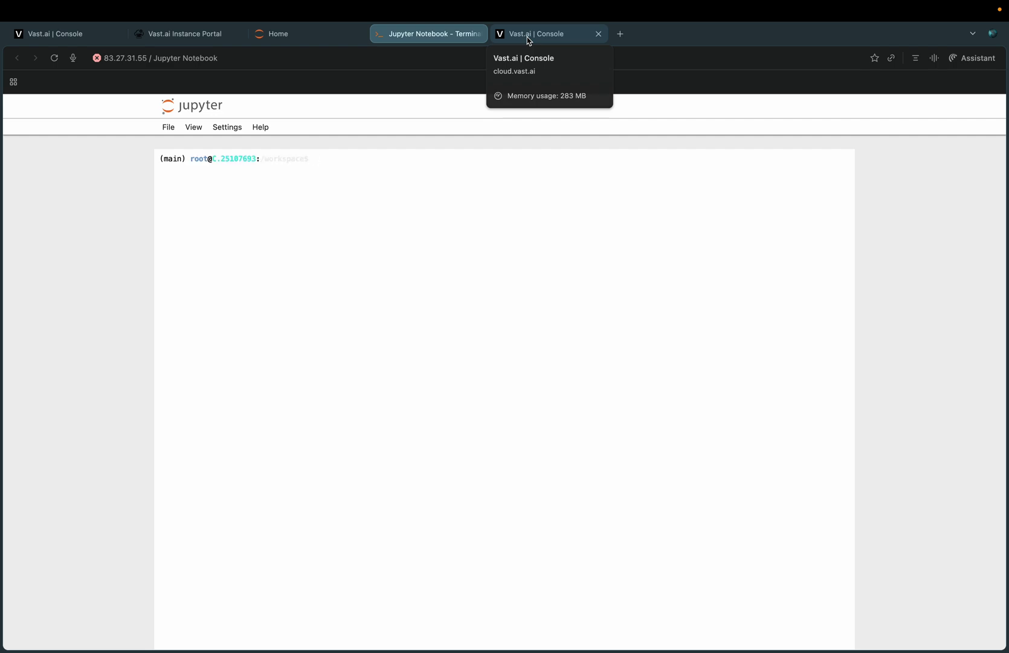
Copy the ReadMe's first Basic Default Installation command block again and run it in the open Jupyter terminal, allowing clipboard access
left_click(527, 37)
left_click(965, 319)
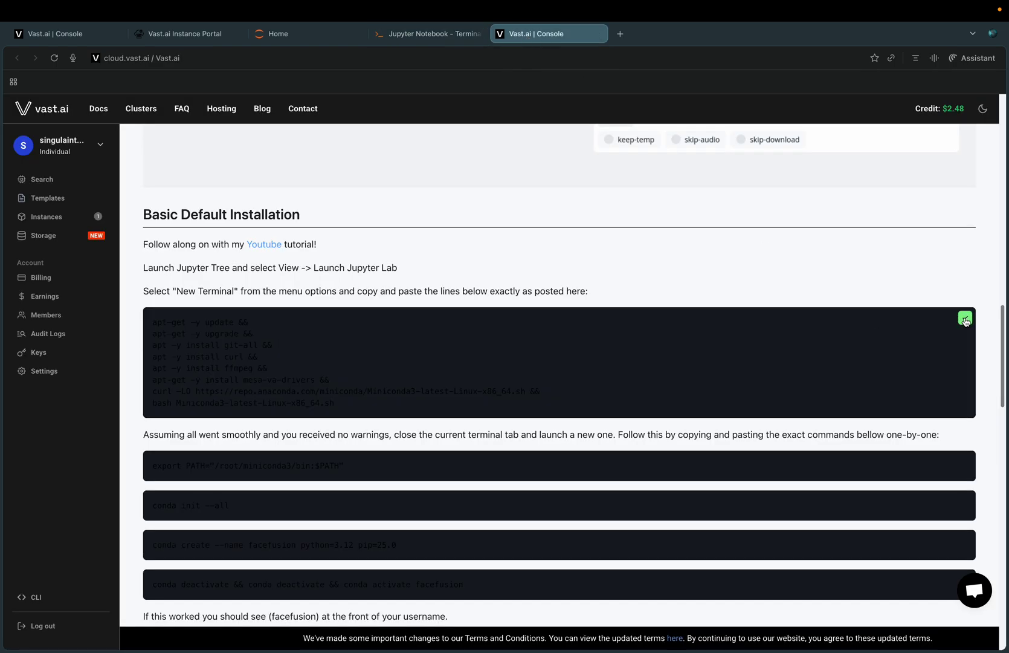
left_click(432, 36)
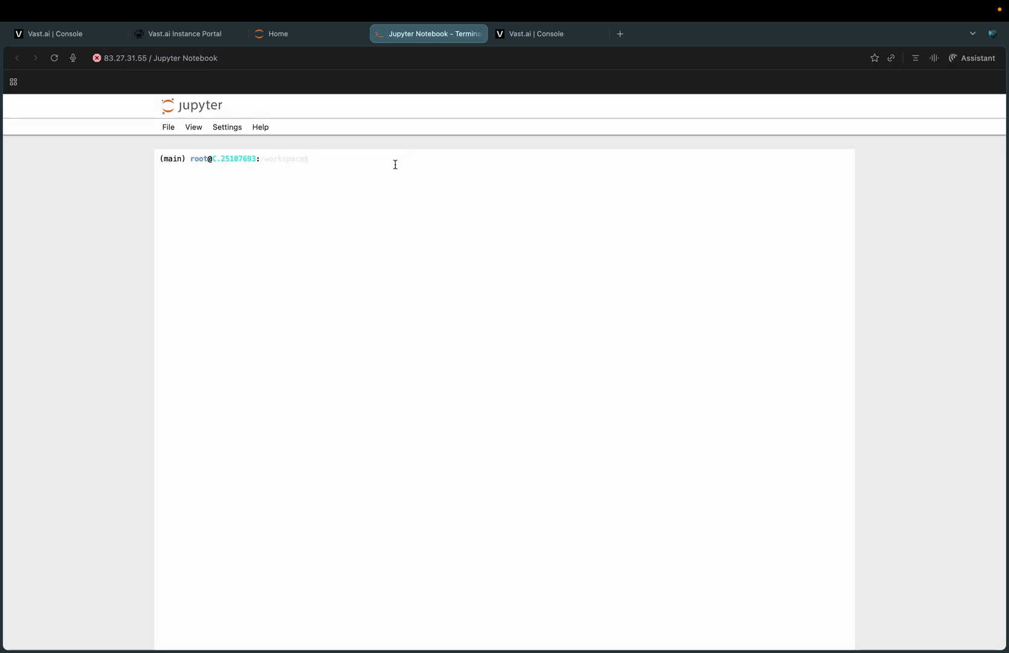
right_click(371, 165)
left_click(383, 187)
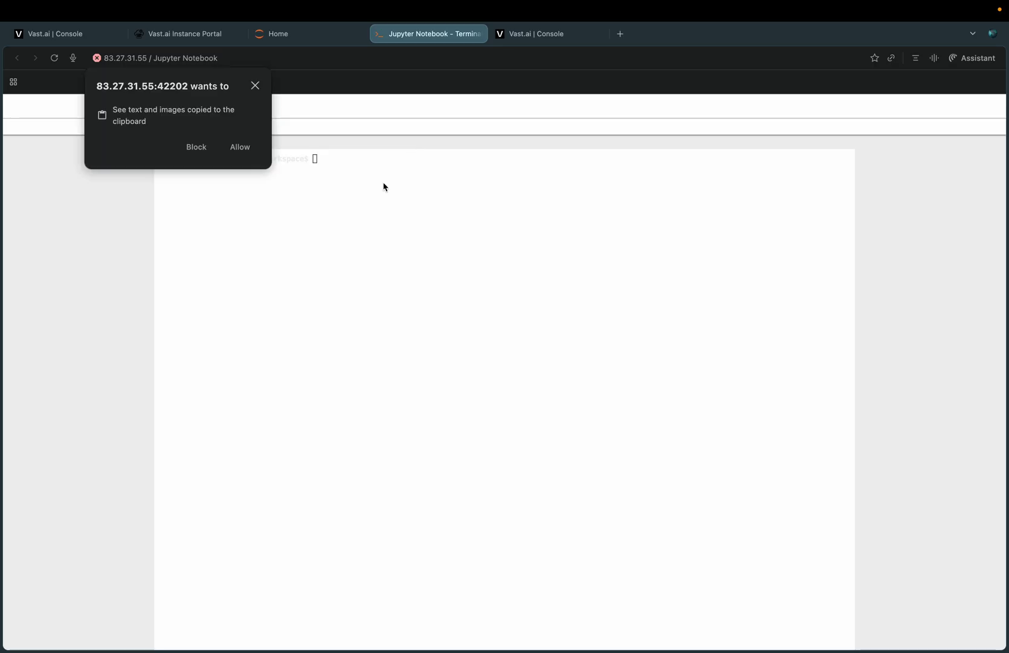
left_click(240, 147)
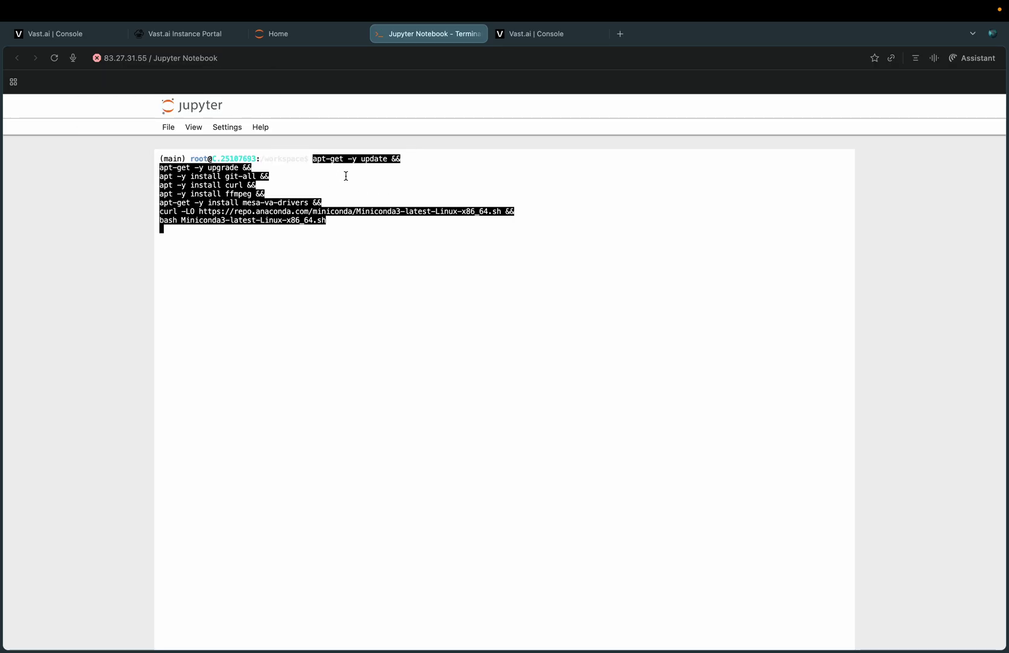
key("Return")
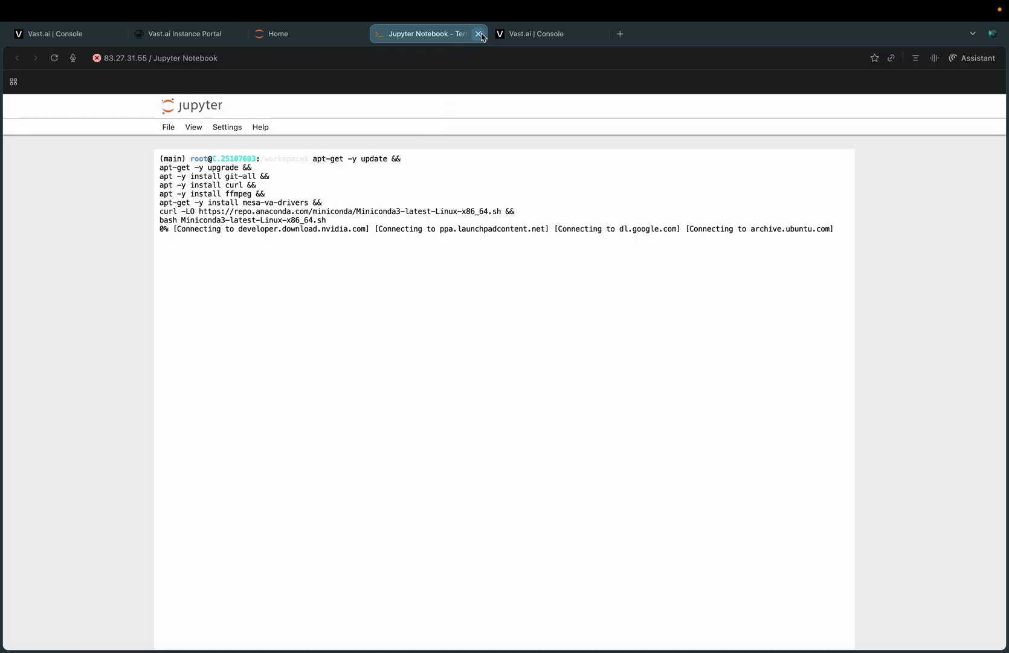
Close the Jupyter terminal, the Jupyter home page and the instance portal in the browser
left_click(481, 34)
left_click(327, 37)
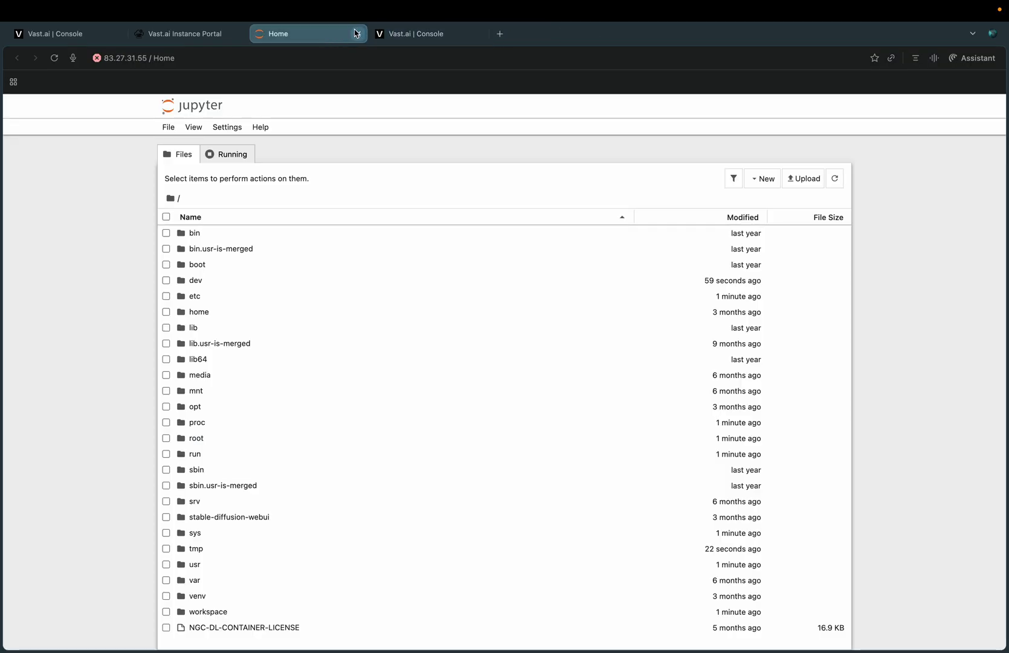
left_click(358, 34)
left_click(188, 32)
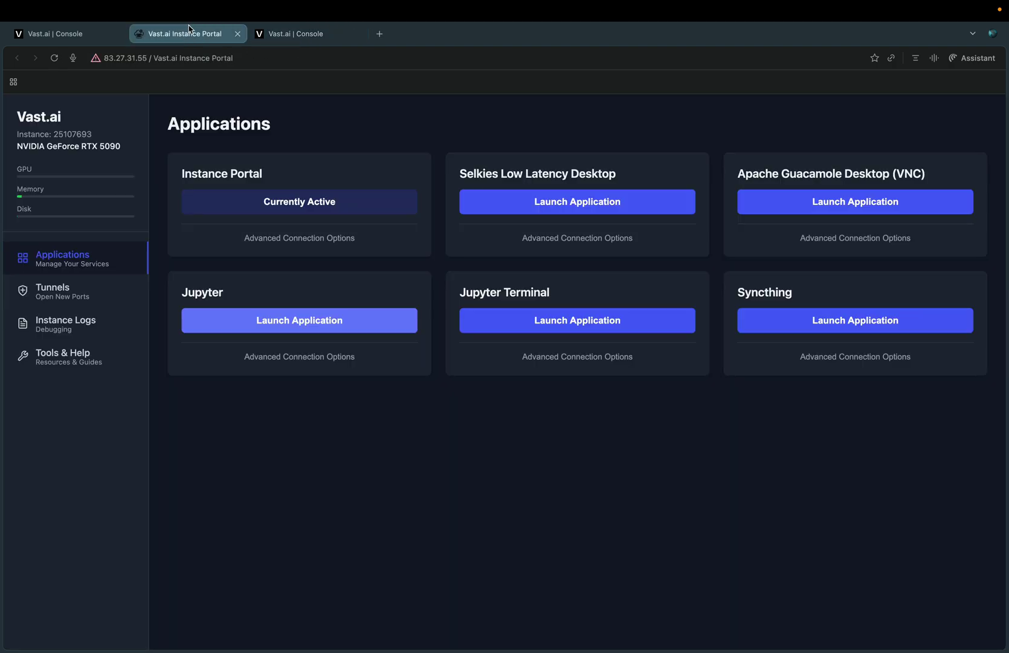
left_click(237, 34)
Destroy the RTX 5090 instance on the Vast.ai instances page
left_click(79, 35)
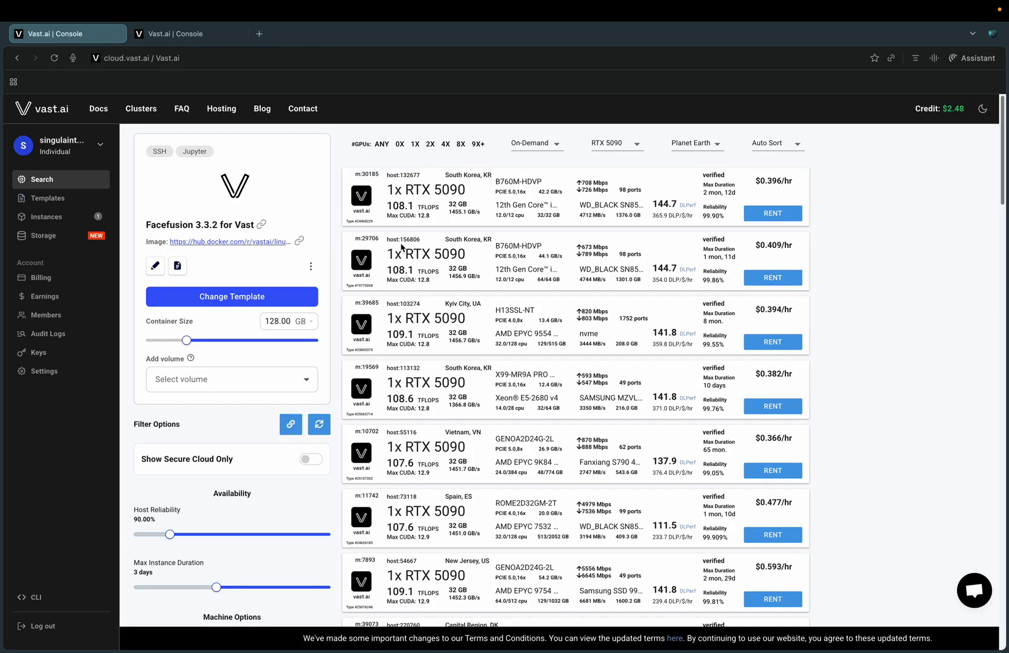
left_click(54, 217)
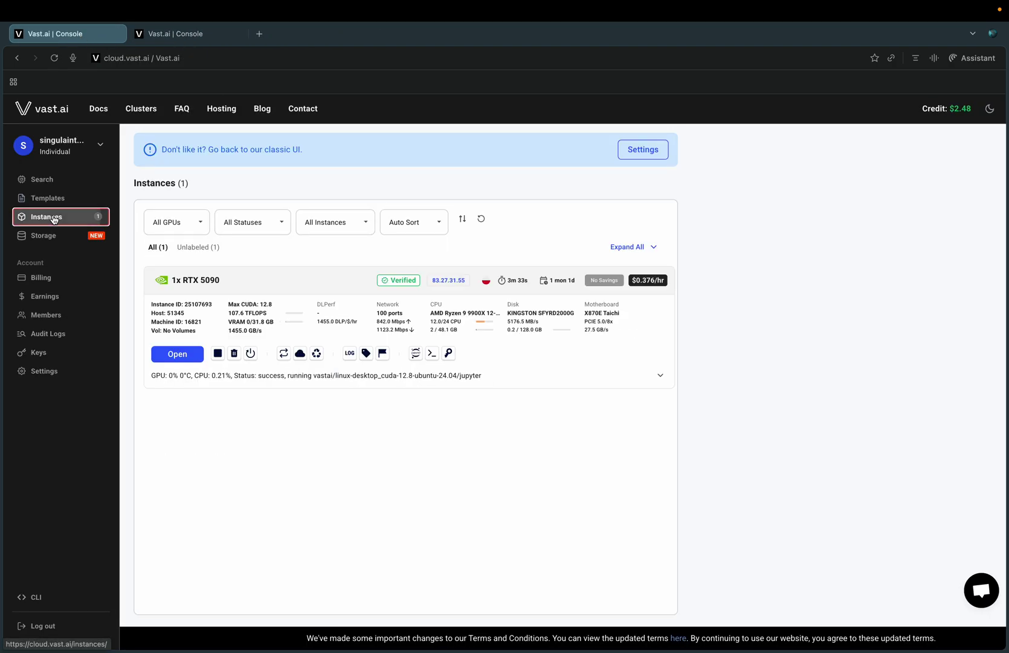
left_click(234, 354)
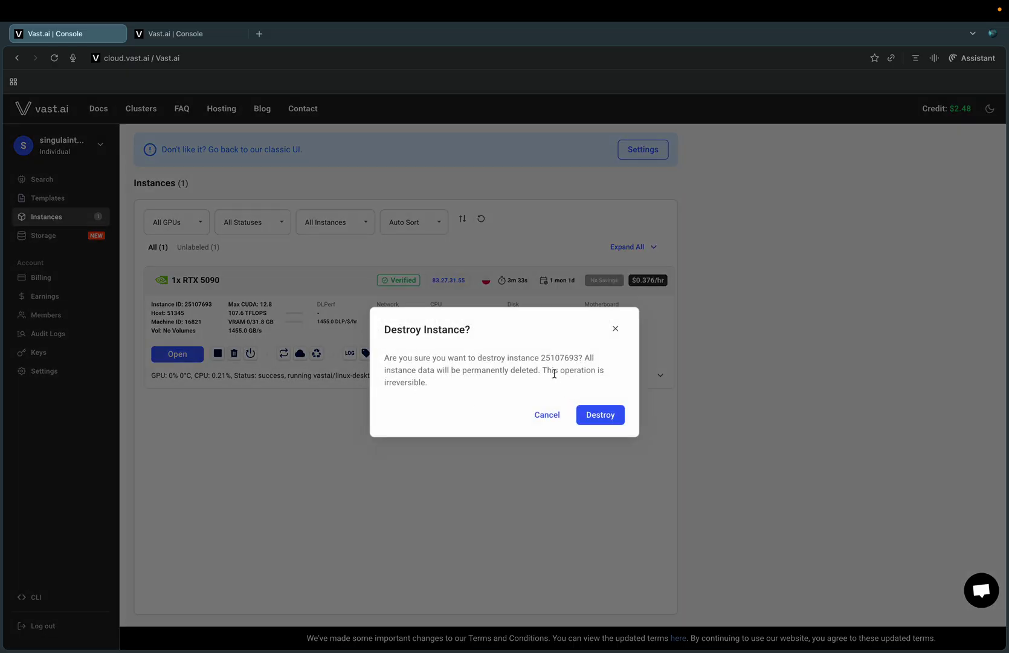
left_click(596, 420)
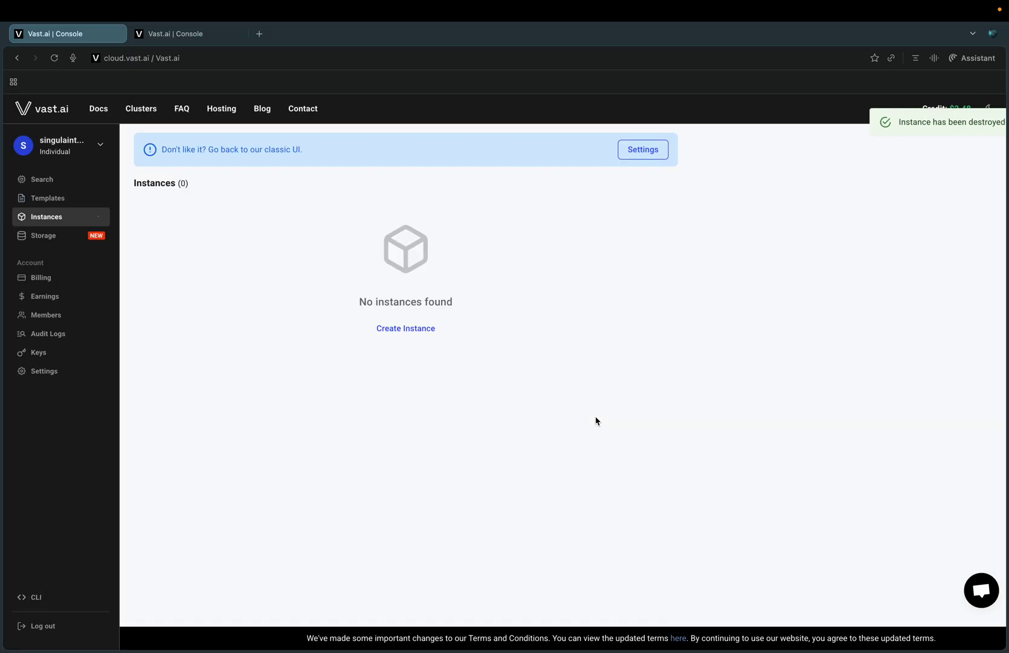
Rent the RTX 5090 offer in Kyiv City, UA at $0.394/hr with the Facefusion 3.3.2 template and show it among the instances
left_click(37, 181)
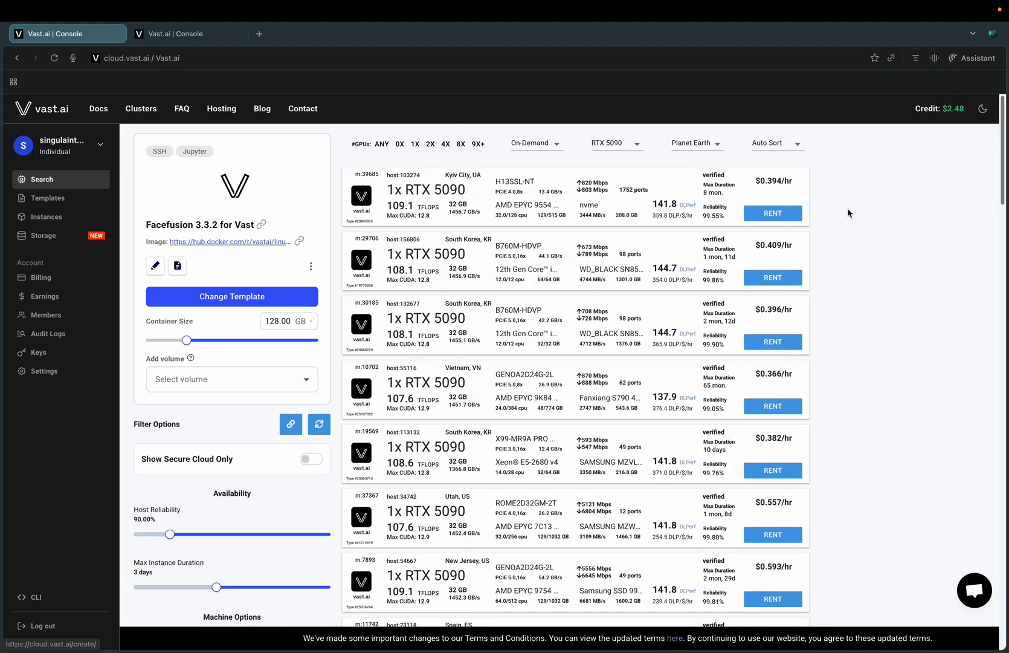
left_click(776, 219)
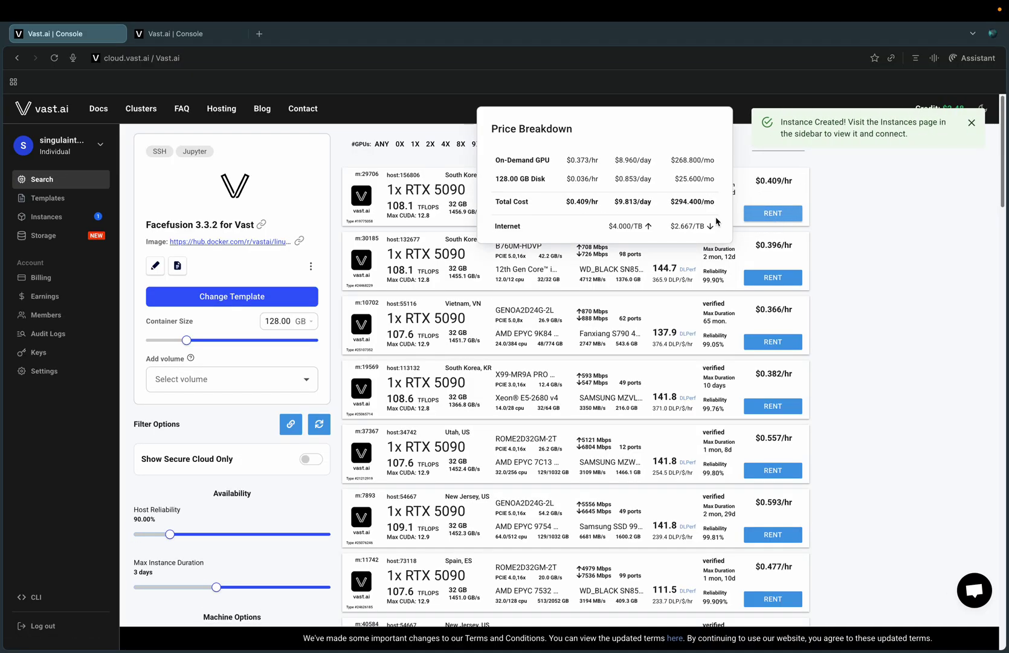
left_click(70, 221)
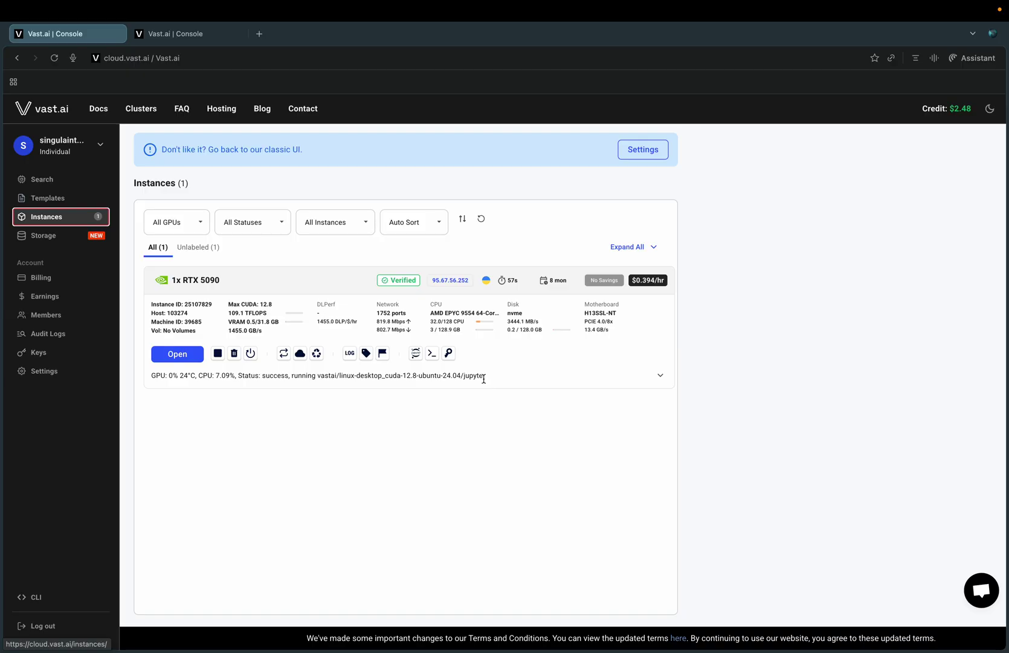
Open the new instance's portal, launch Jupyter from it and proceed past the browser's privacy warning
left_click(177, 357)
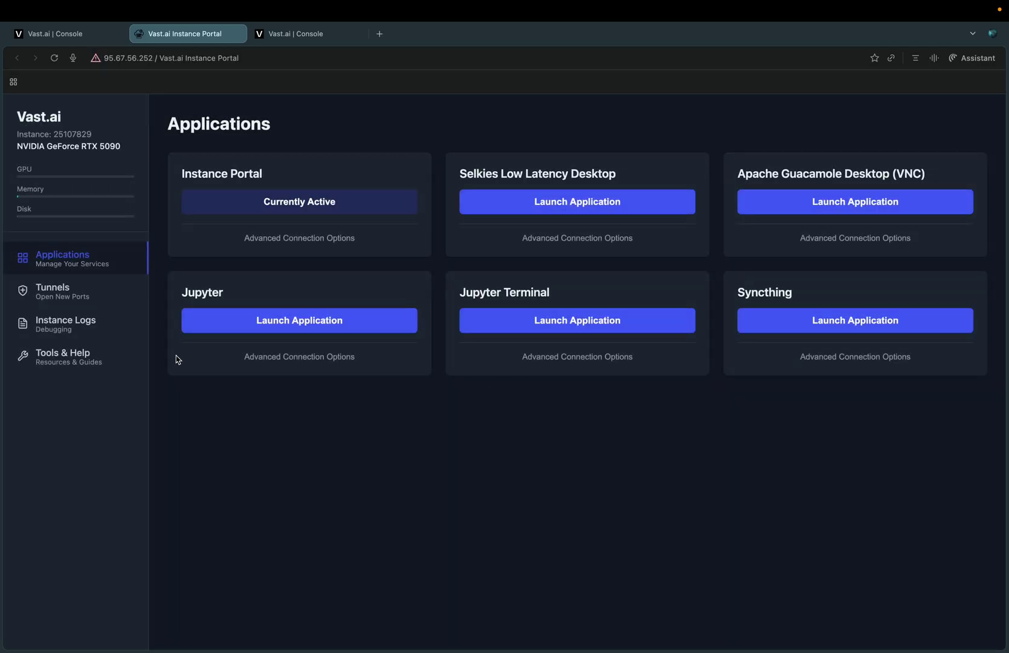
left_click(269, 320)
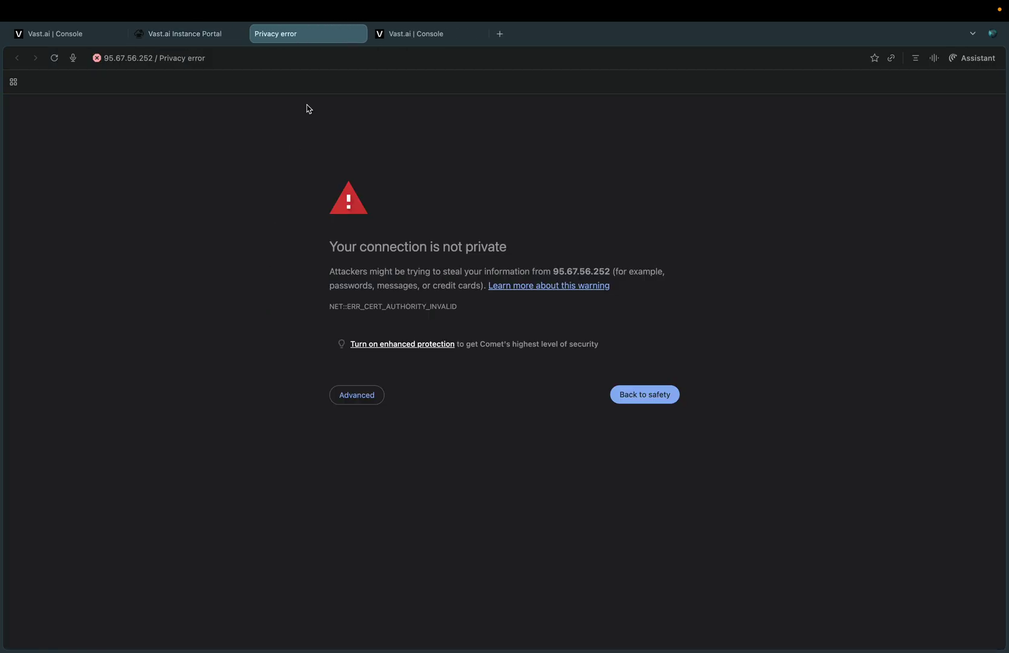
left_click(354, 395)
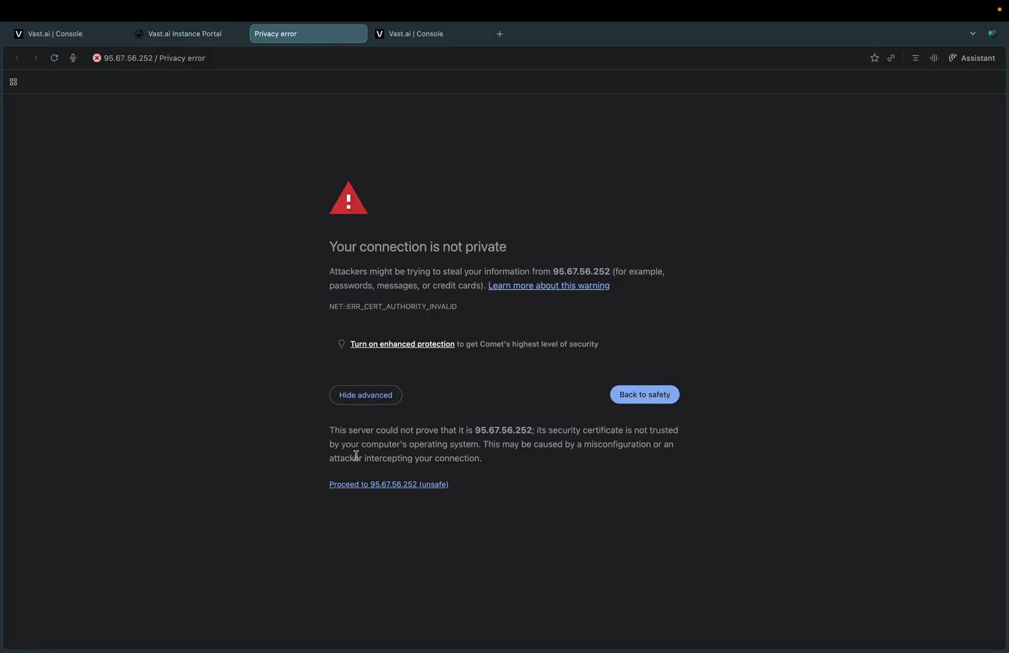
left_click(364, 485)
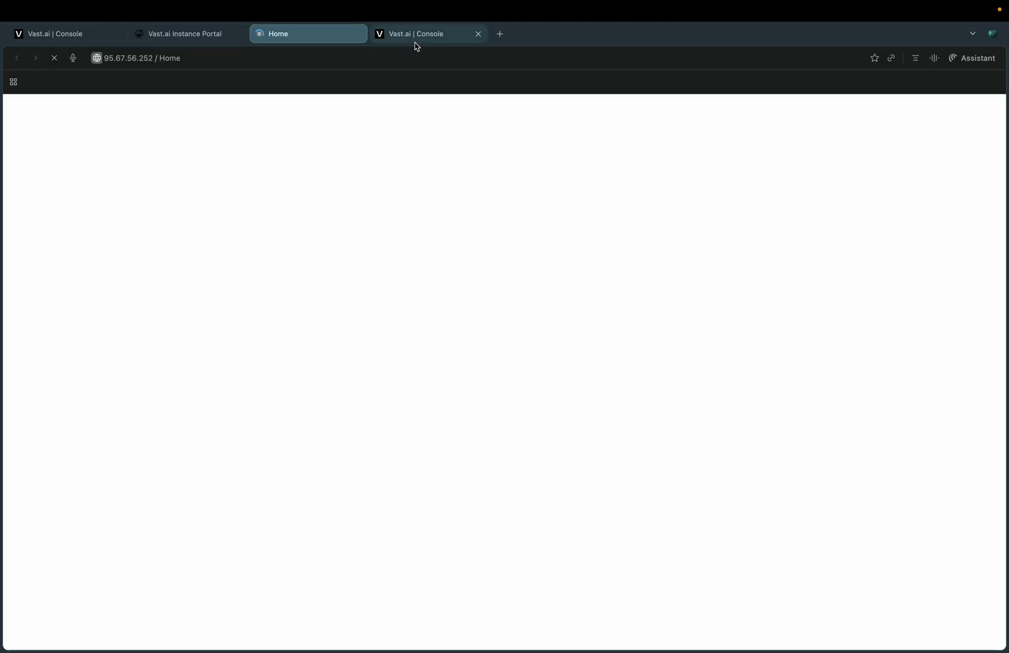
Copy the apt-get update to Miniconda installer block from the ReadMe and run it in a new Jupyter terminal on the new instance
left_click(415, 34)
left_click(965, 317)
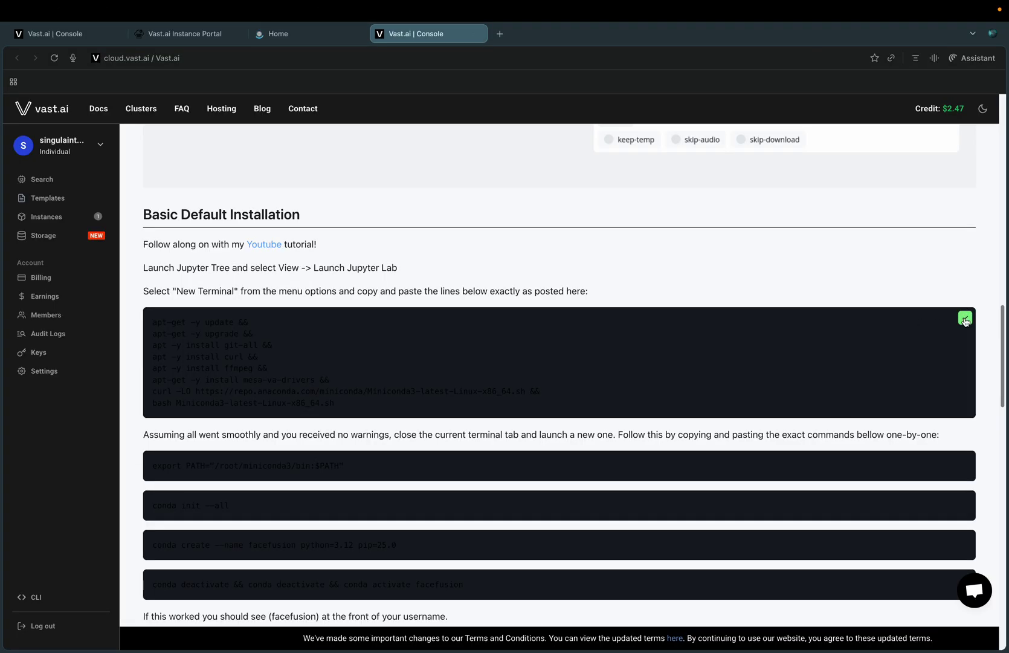
left_click(287, 35)
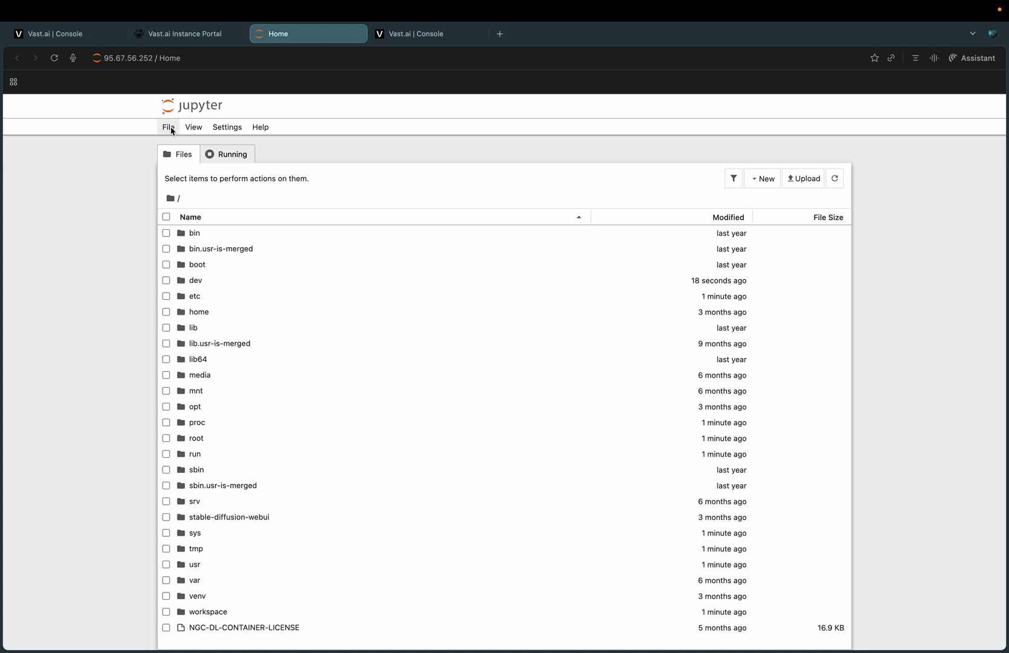
left_click(169, 127)
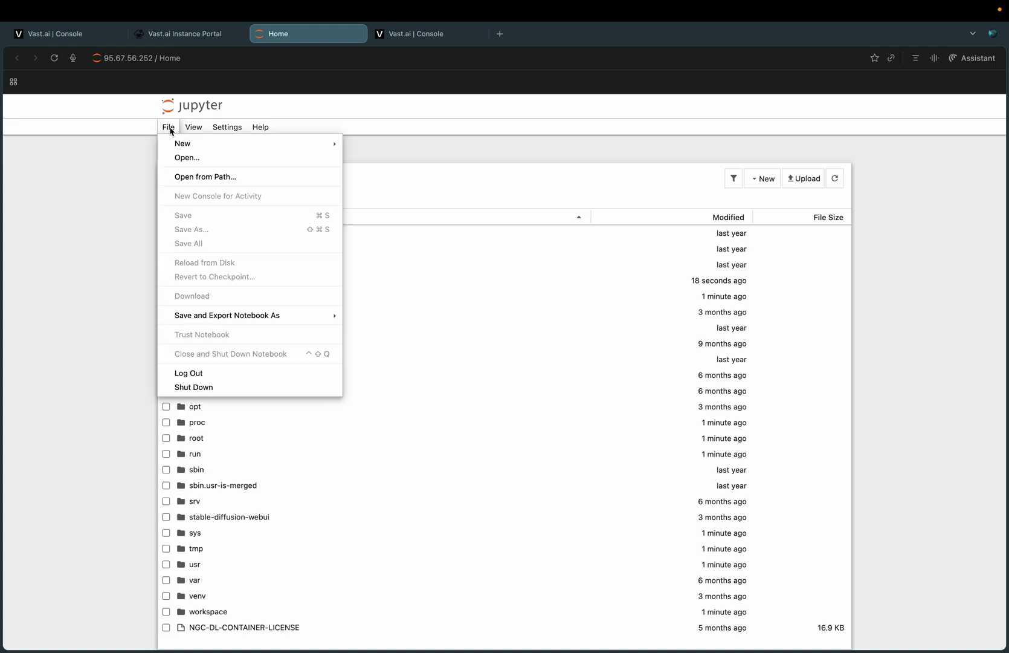
mouse_move(182, 144)
left_click(373, 172)
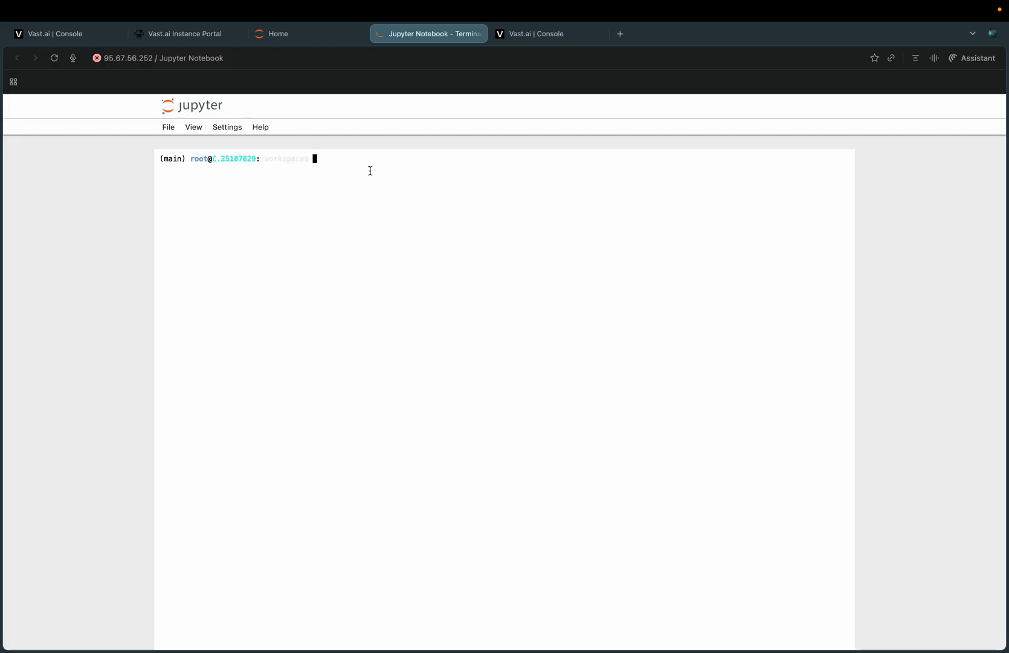
key("super+v")
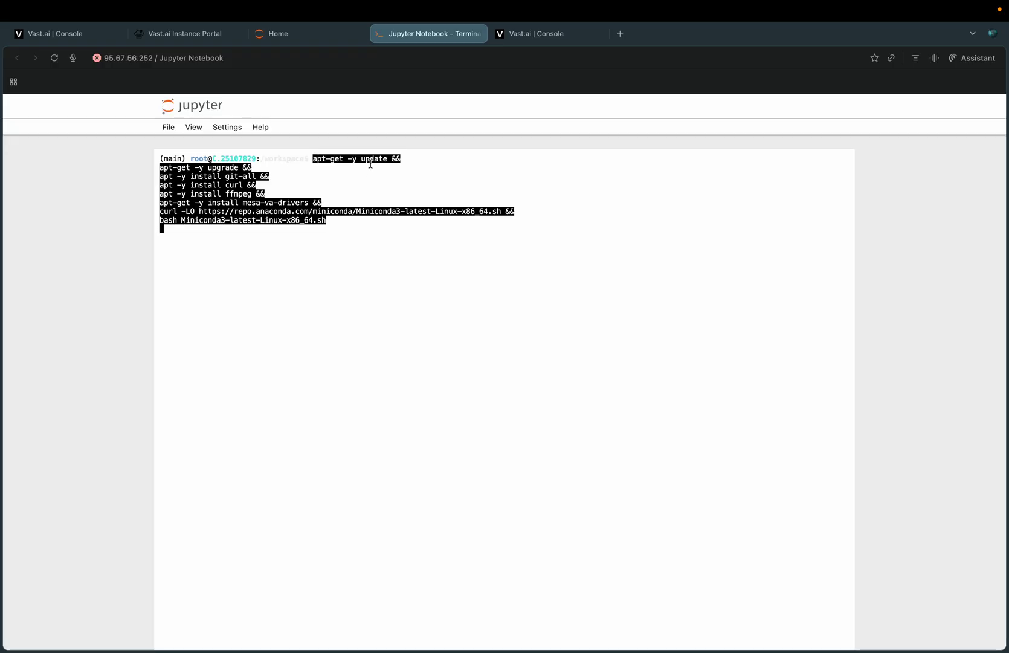
key("Return")
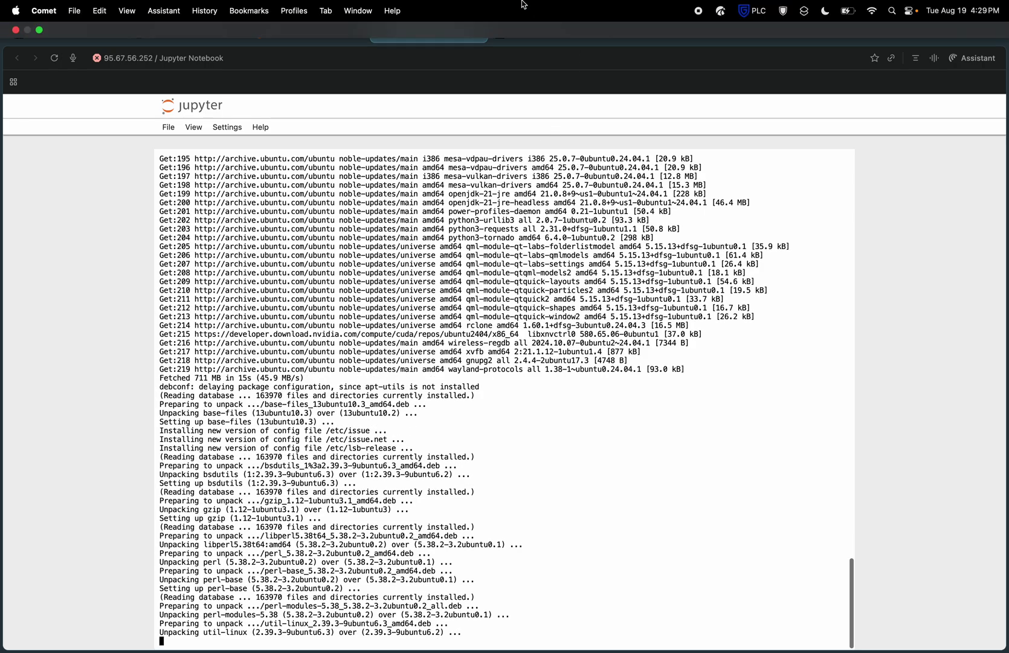
Open docs.facefusion.io in a new browser tab and look over the Installation page for version 3.3.2
left_click(620, 36)
type("docs.f")
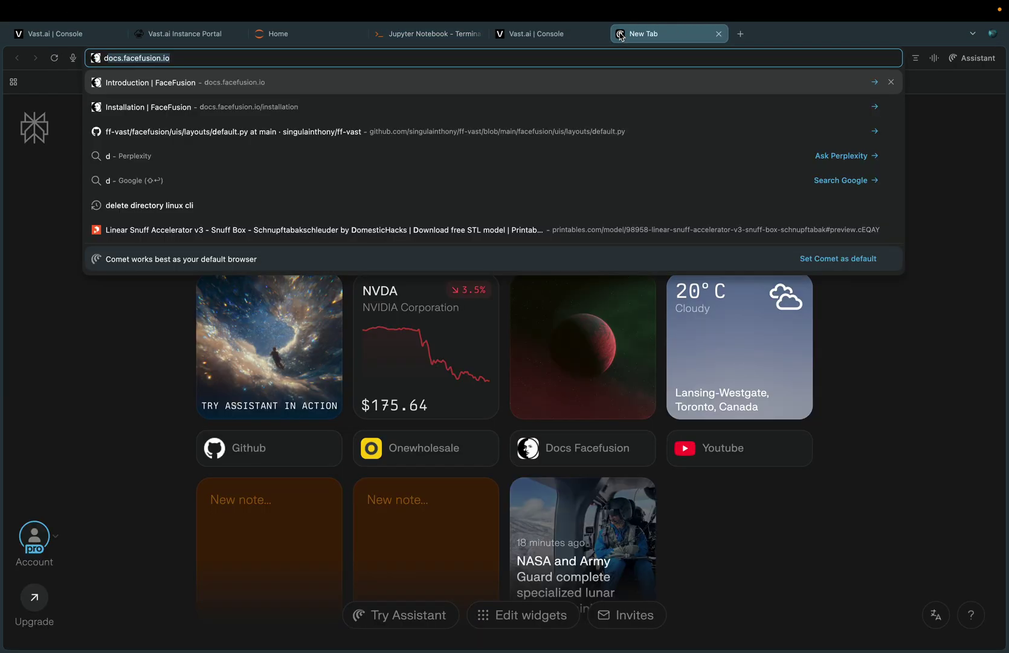
type("acefusion.io")
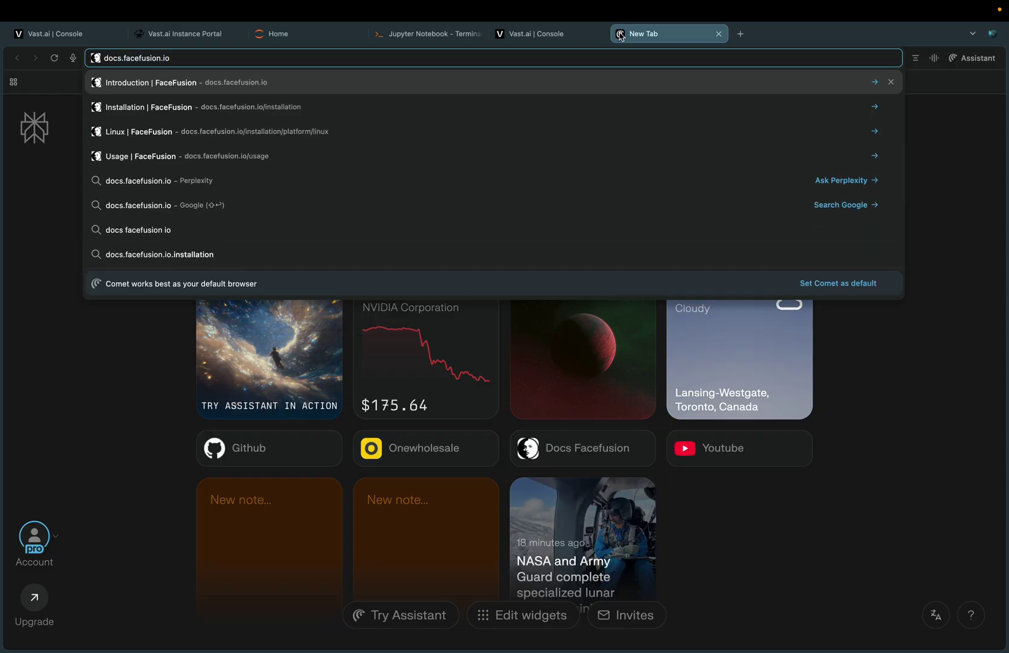
key("Return")
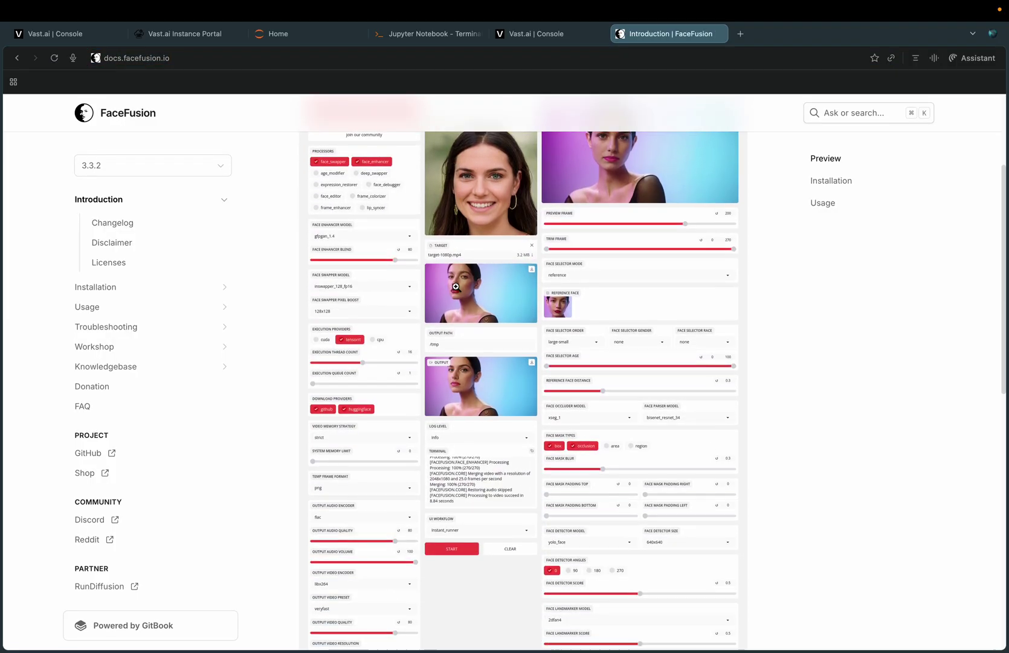
left_click(129, 283)
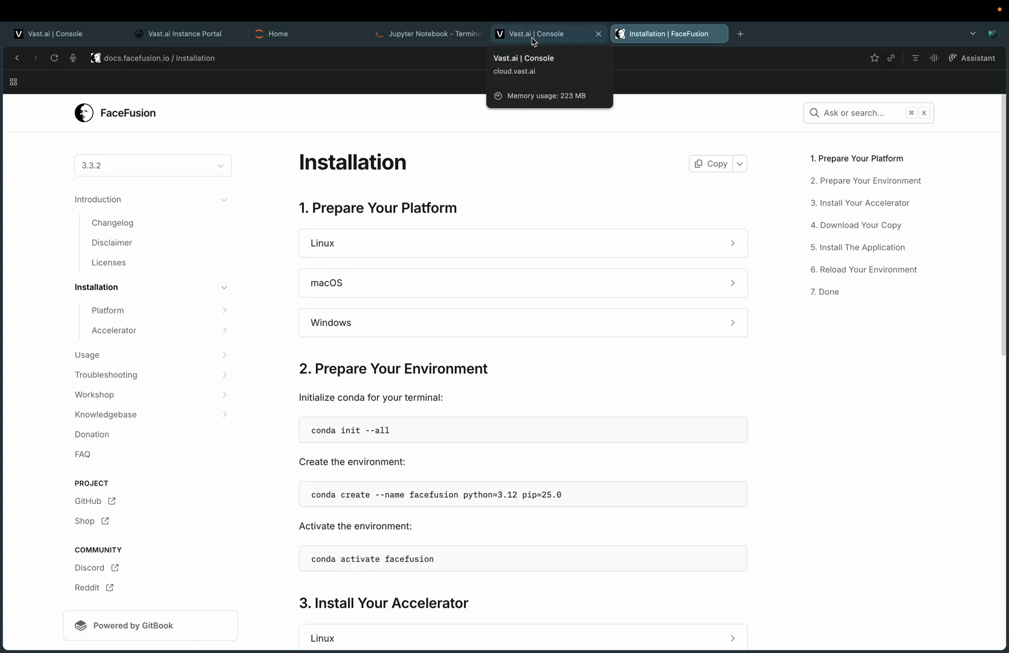
scroll(499, 459, "down", 3)
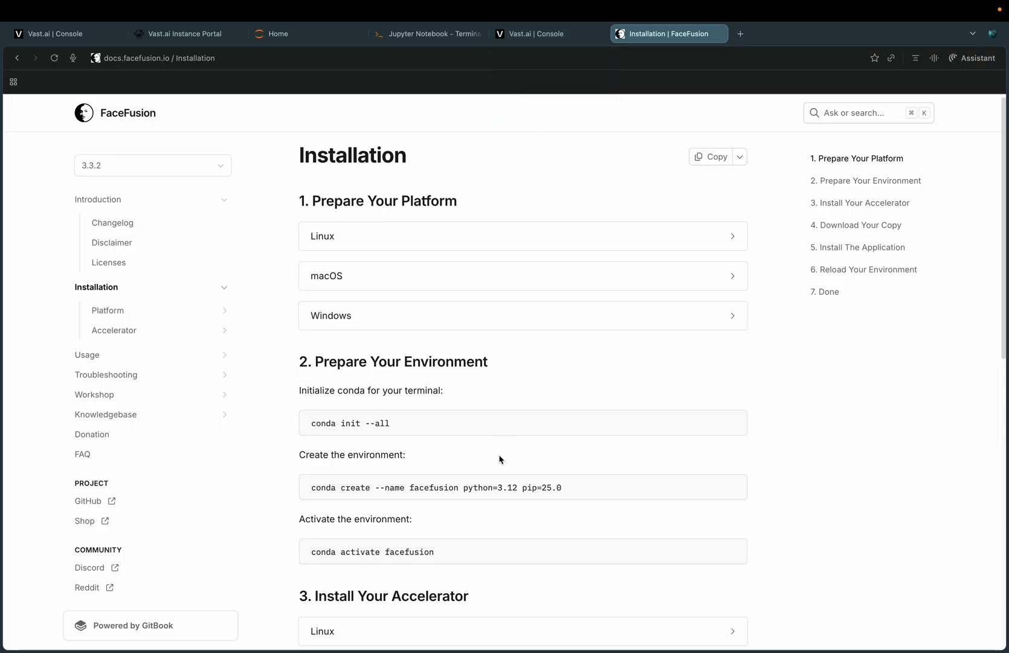
scroll(499, 448, "up", 3)
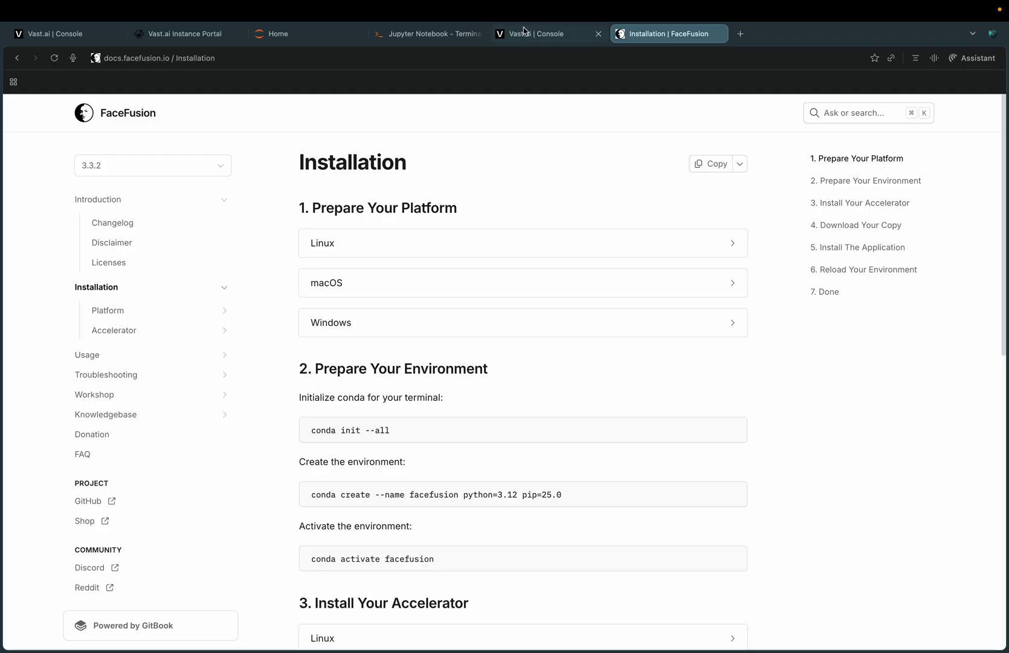
In the Jupyter terminal, accept the Miniconda license terms with yes and confirm /root/miniconda3 as the install location
left_click(420, 37)
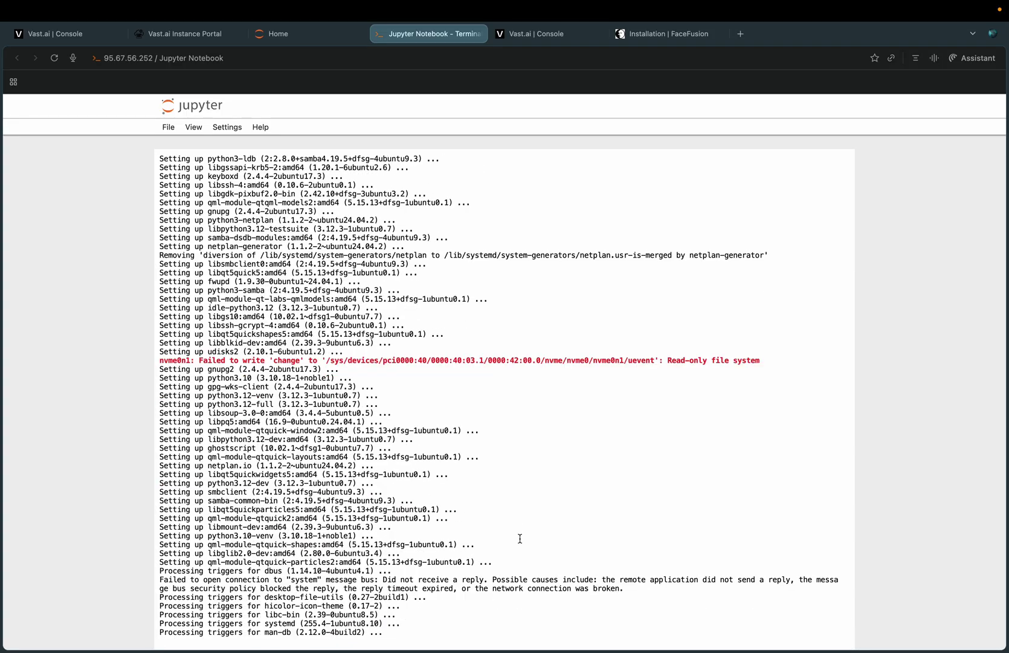
scroll(519, 538, "up", 2)
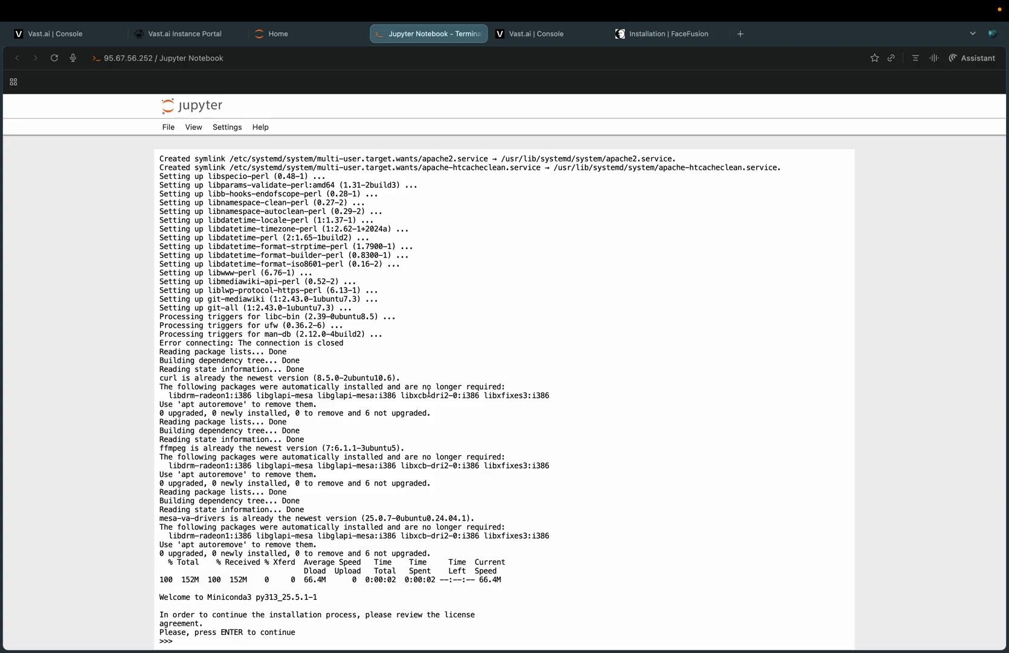
key("Return")
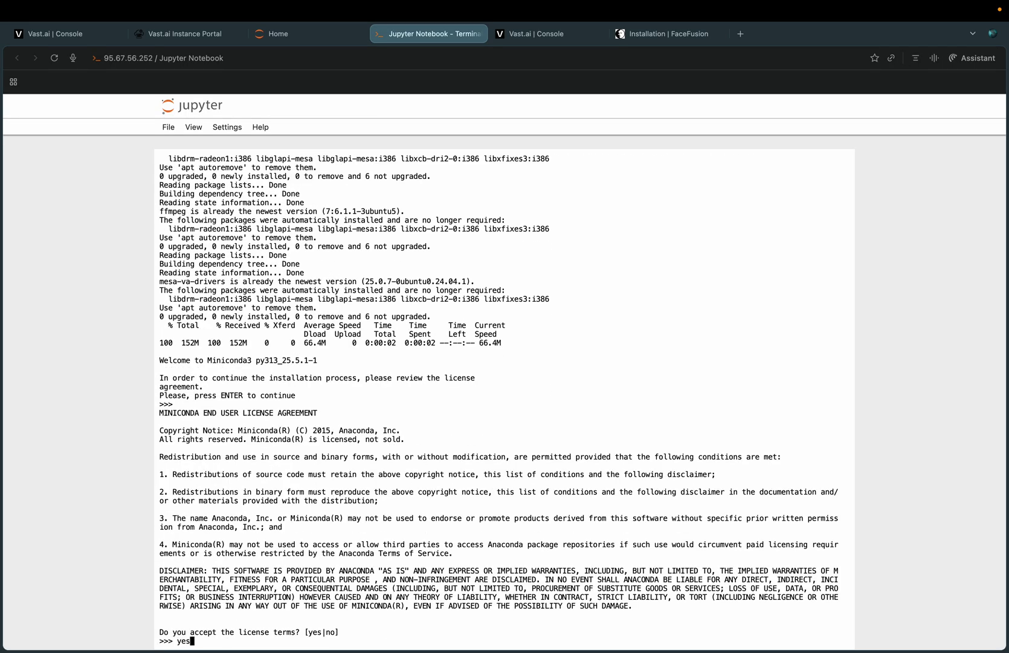
key("Return")
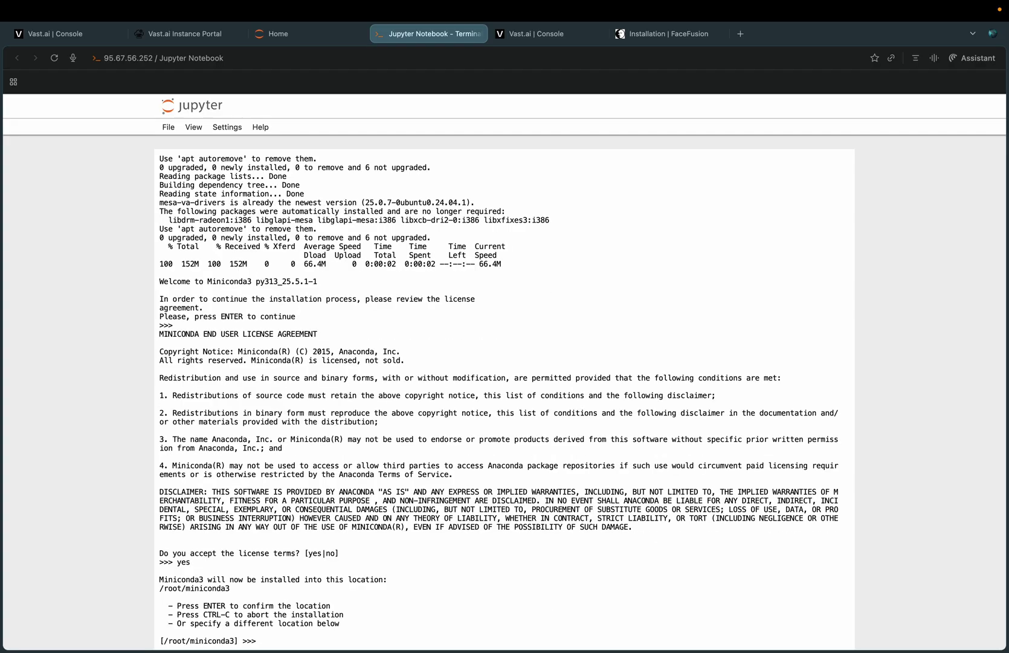
key("Return")
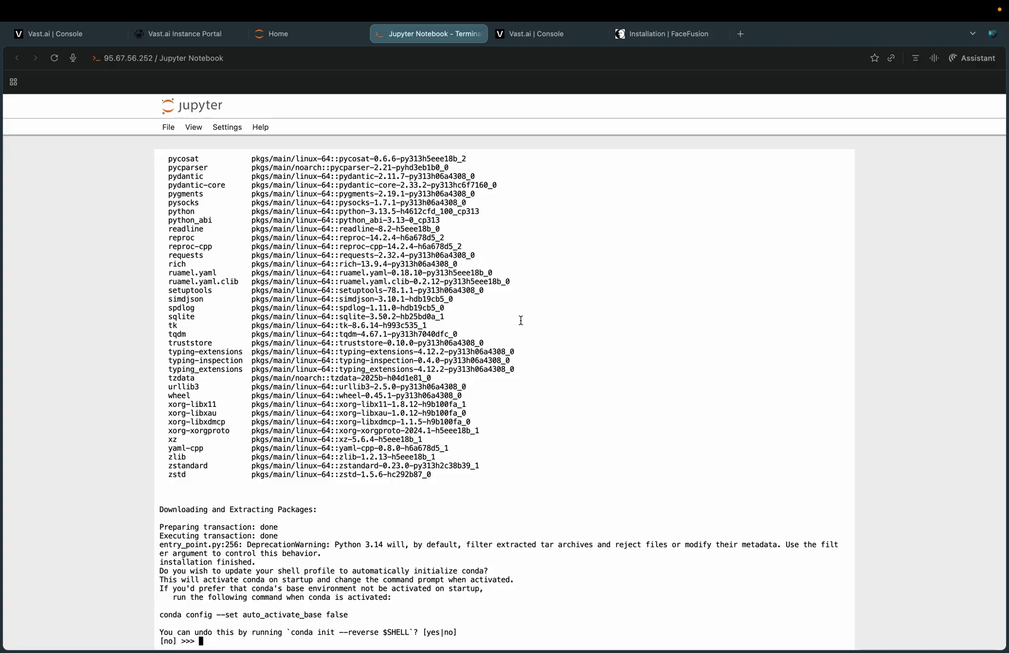
Keep the default no for automatic conda initialization and run the ReadMe's export PATH="/root/miniconda3/bin:$PATH" command in the Jupyter terminal
key("Return")
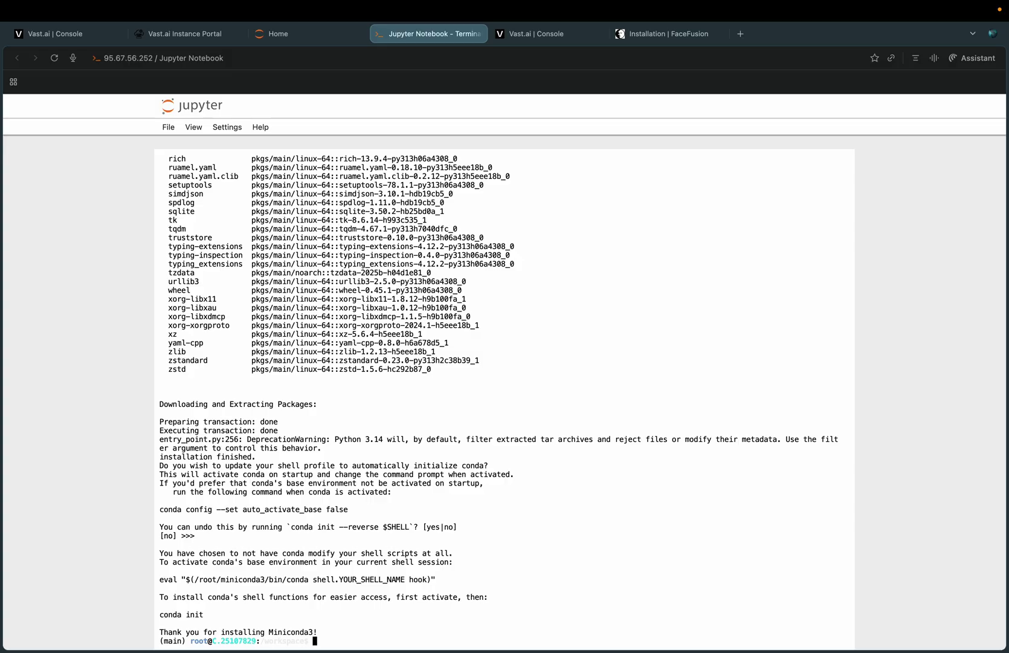
left_click(532, 34)
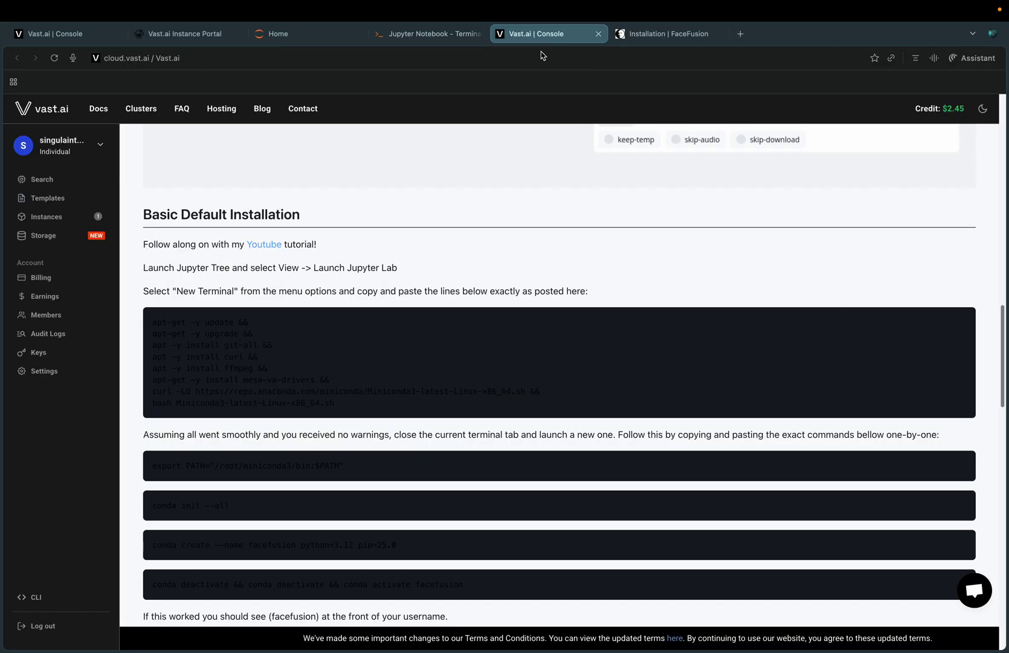
mouse_move(968, 474)
scroll(964, 465, "down", 3)
left_click(409, 35)
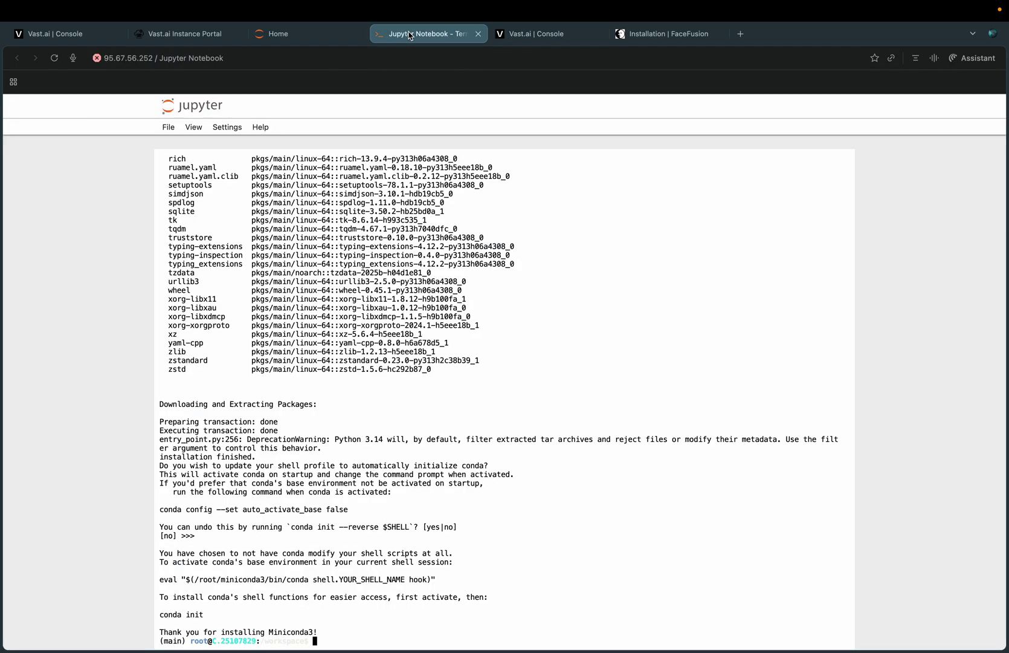
key("super+v")
key("Return")
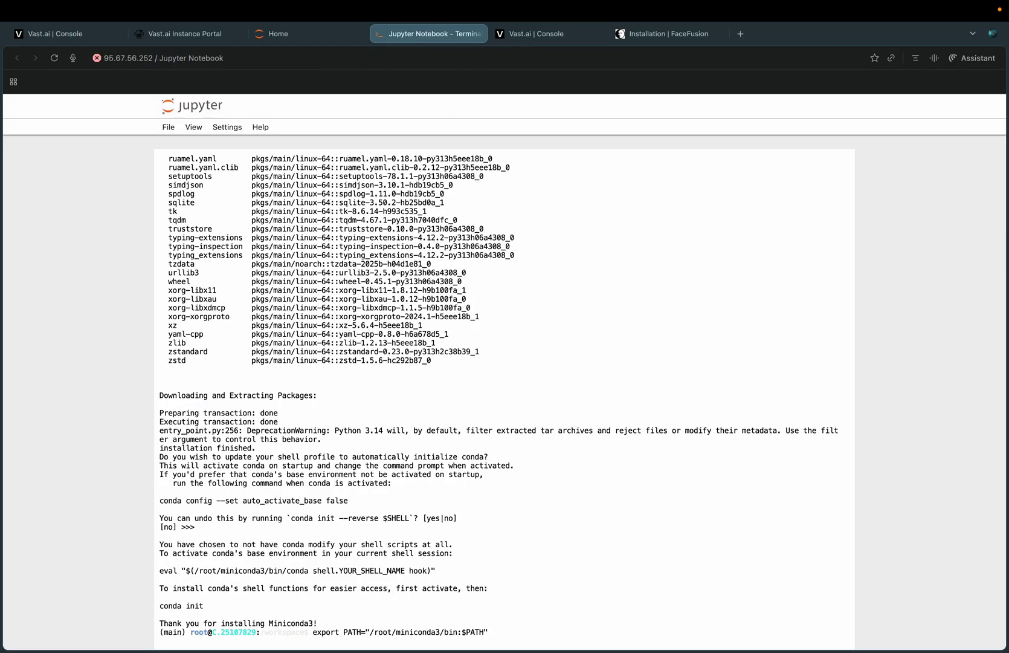
Copy the conda init --all command from the ReadMe and run it in the Jupyter terminal
left_click(524, 35)
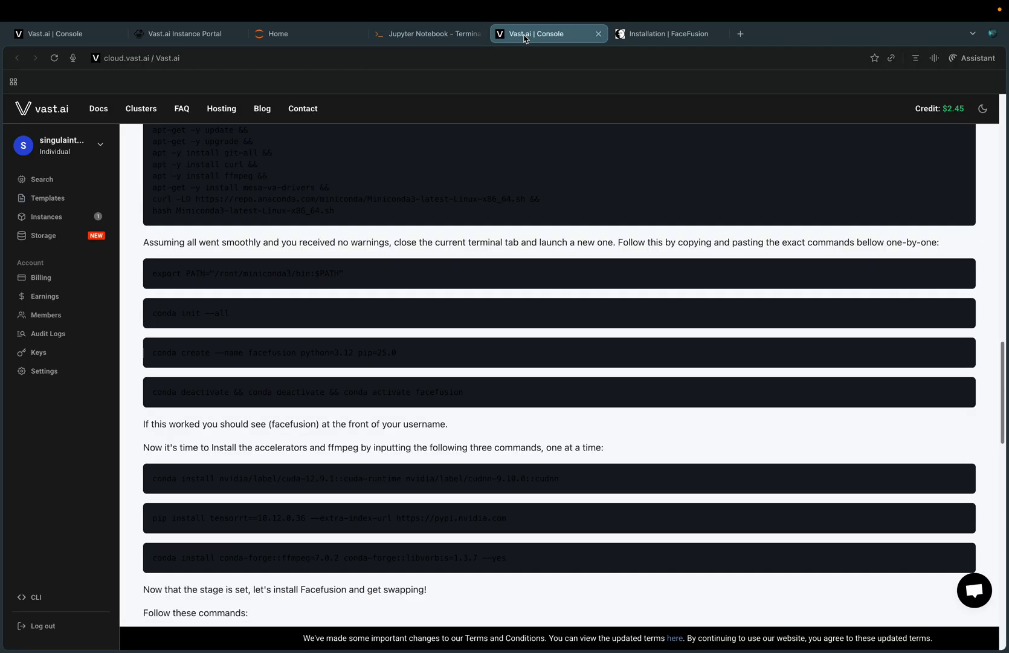
mouse_move(963, 320)
left_click(428, 34)
key("super+v")
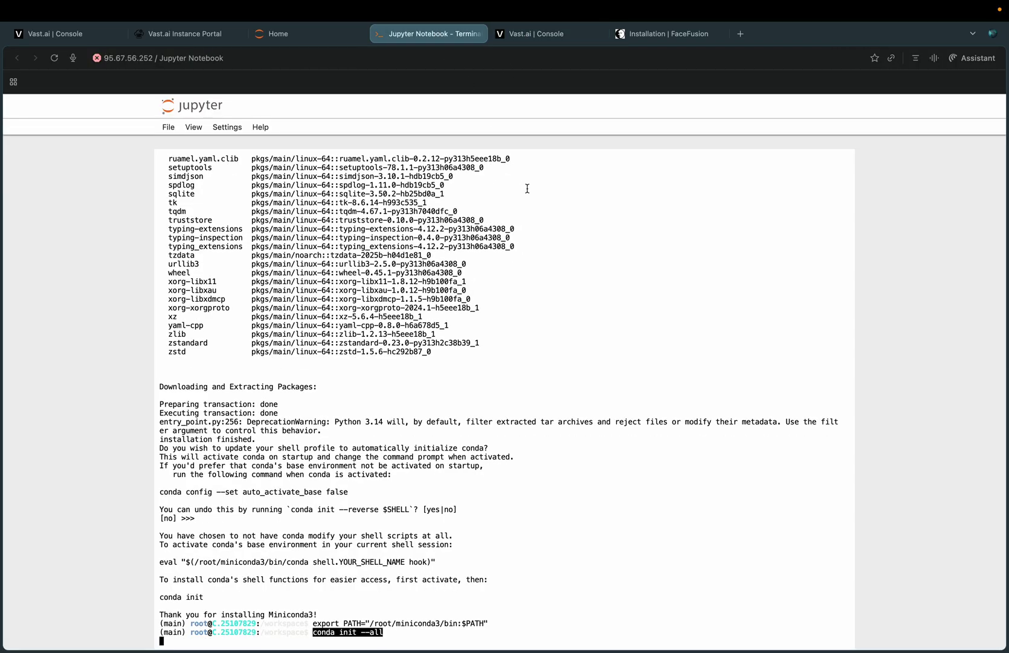
key("Return")
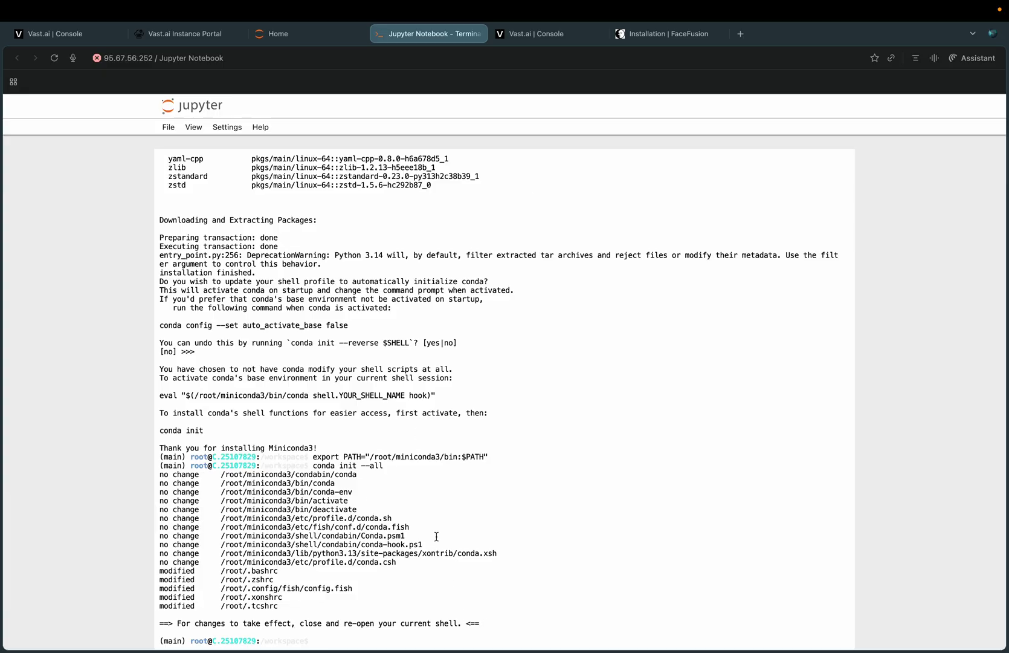
Close the current terminal's browser tab and launch a new terminal from the Jupyter Home page
left_click(478, 34)
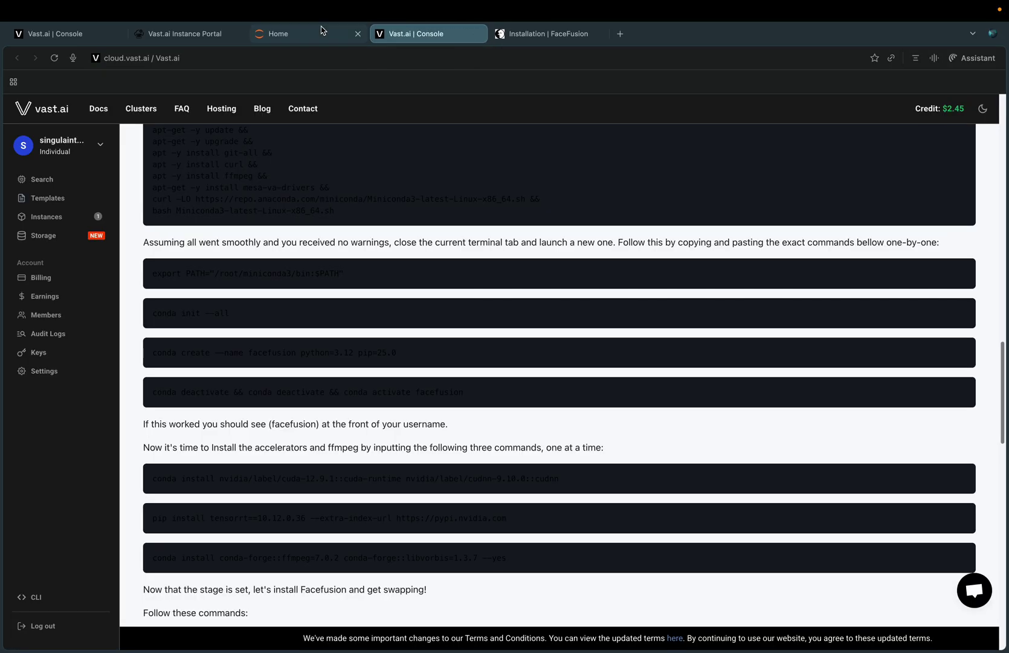
left_click(314, 29)
left_click(169, 127)
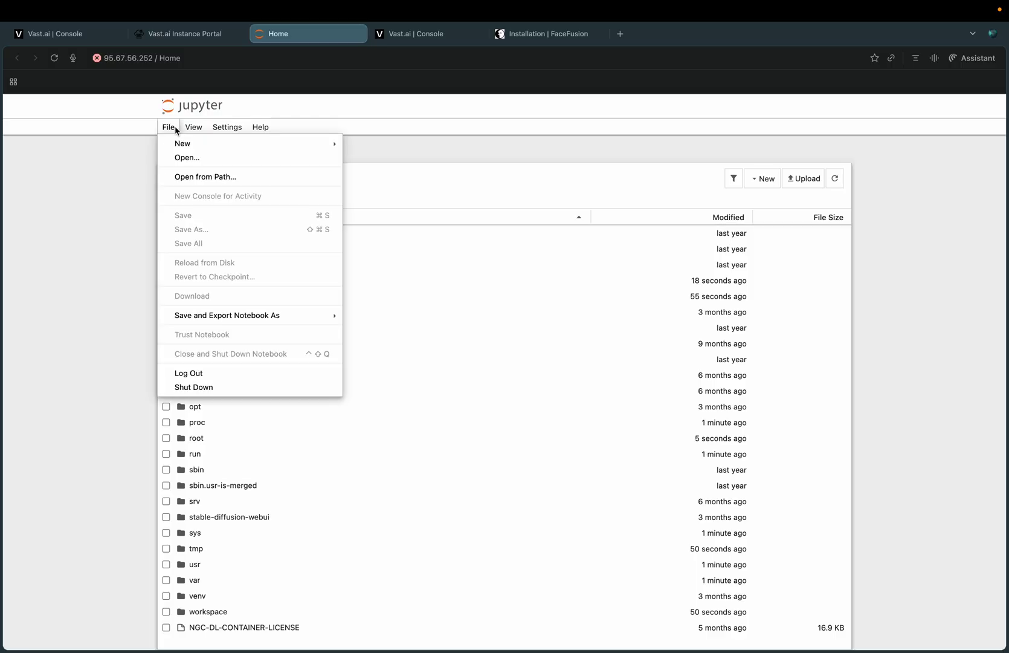
mouse_move(182, 144)
left_click(381, 176)
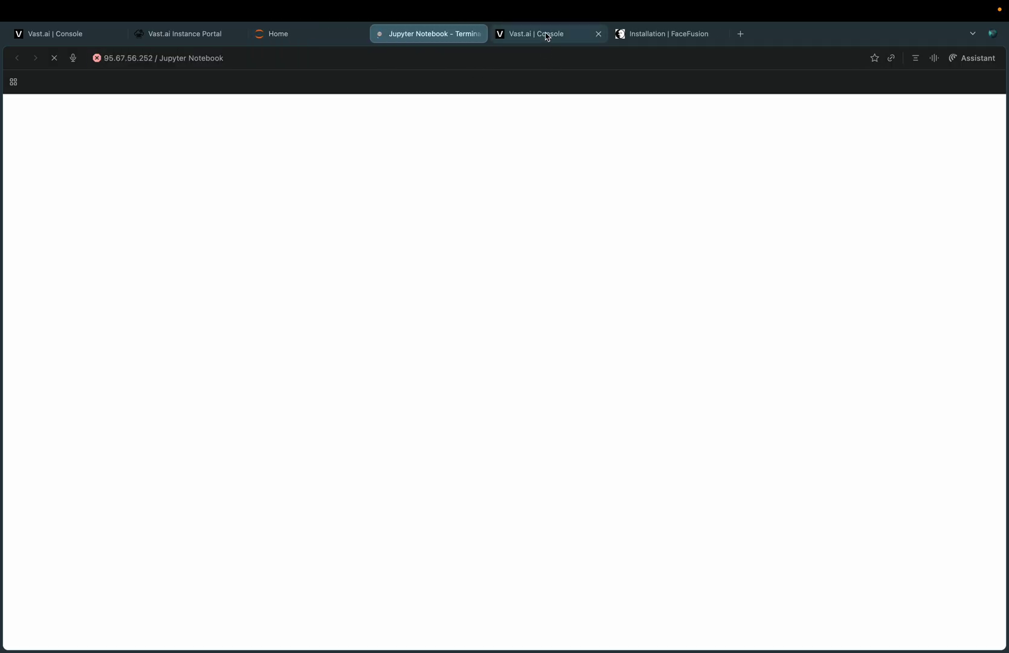
Copy conda create --name facefusion python=3.12 pip=25.0 from the ReadMe and run it in the new terminal
left_click(547, 37)
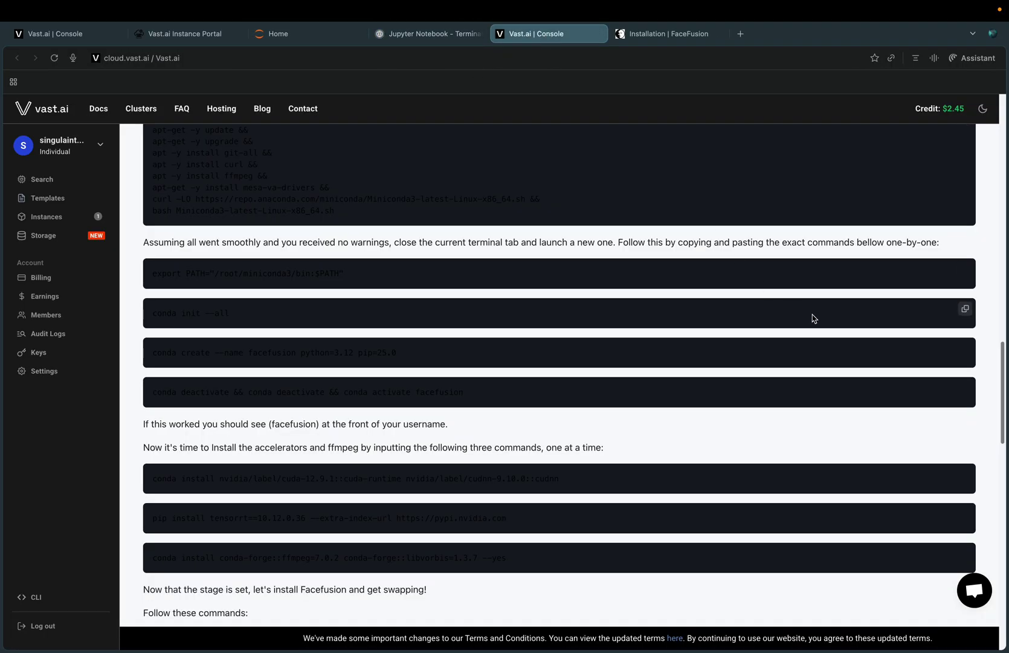
triple_click(895, 357)
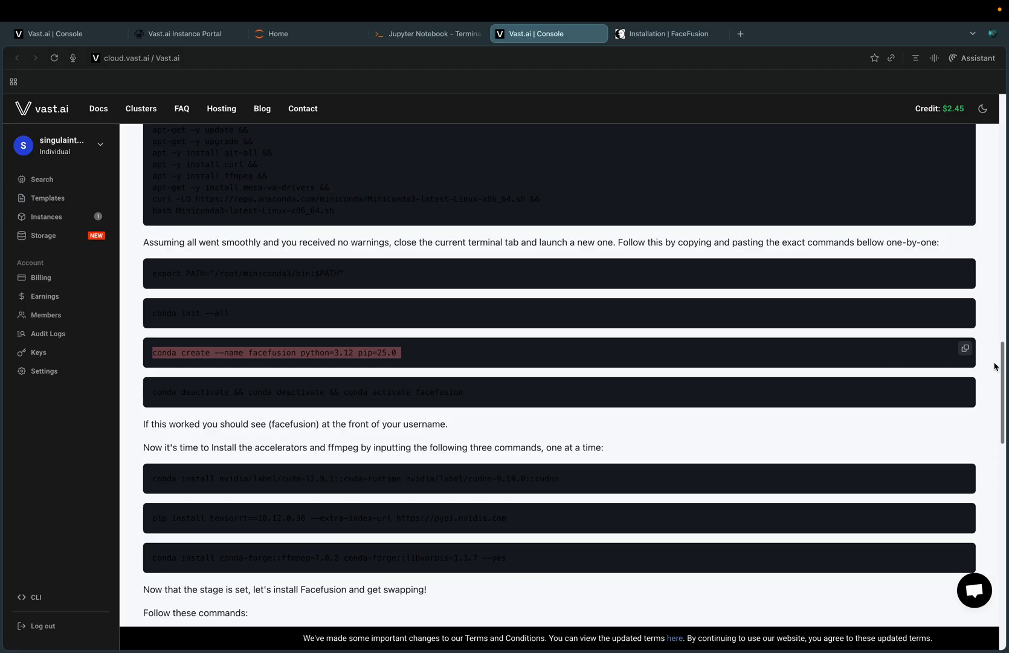
left_click(425, 34)
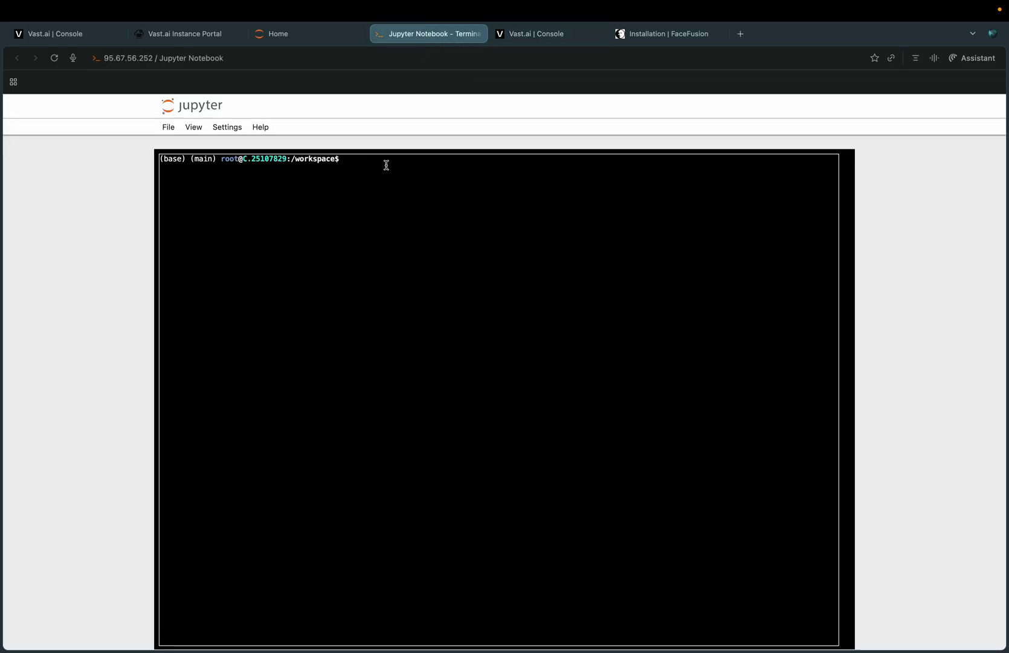
key("super+v")
key("Return")
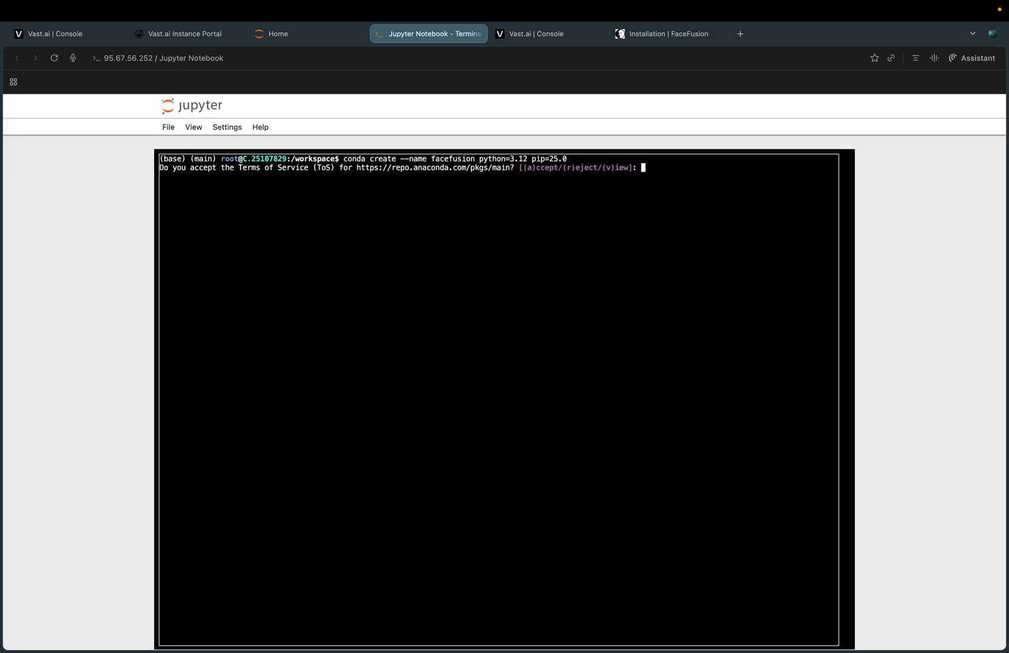
Accept both Anaconda Terms of Service with a and confirm the facefusion environment's package installation with y
type("a")
key("Return")
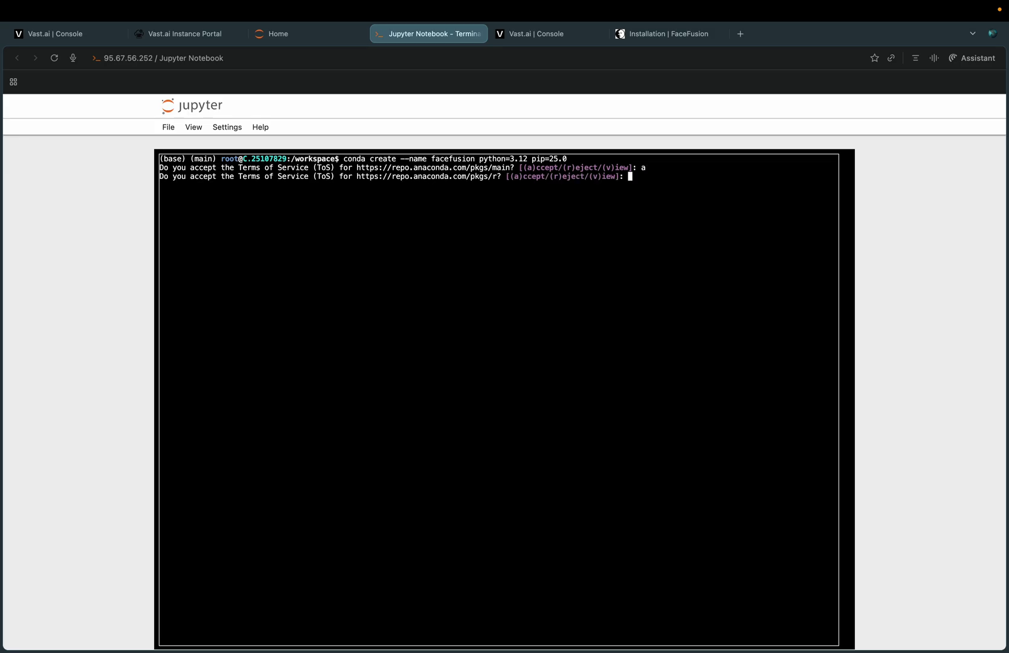
type("a")
key("Return")
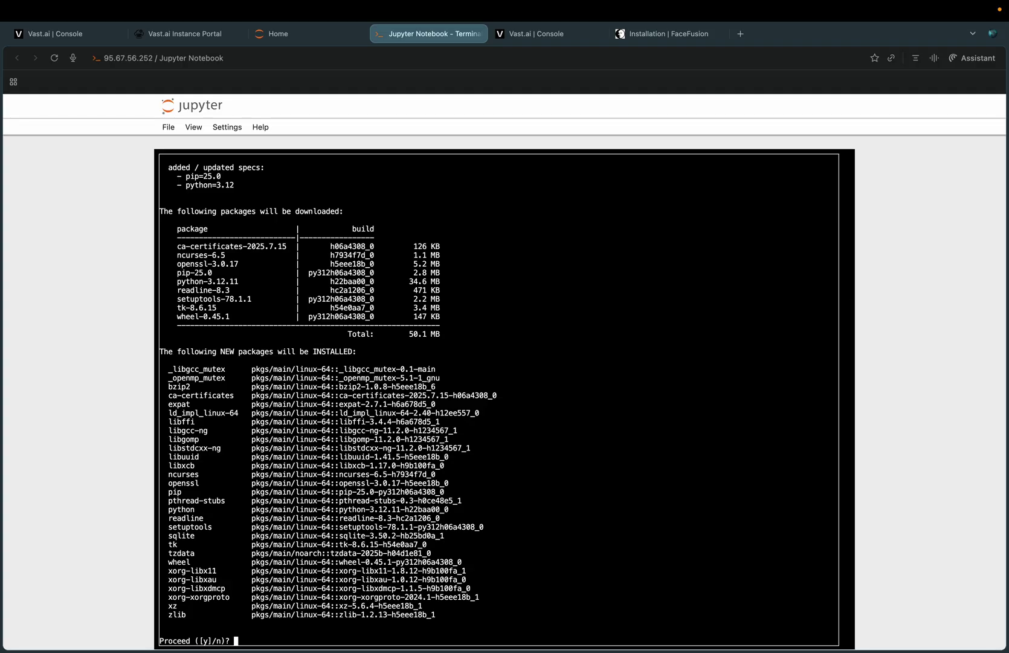
type("y")
key("Return")
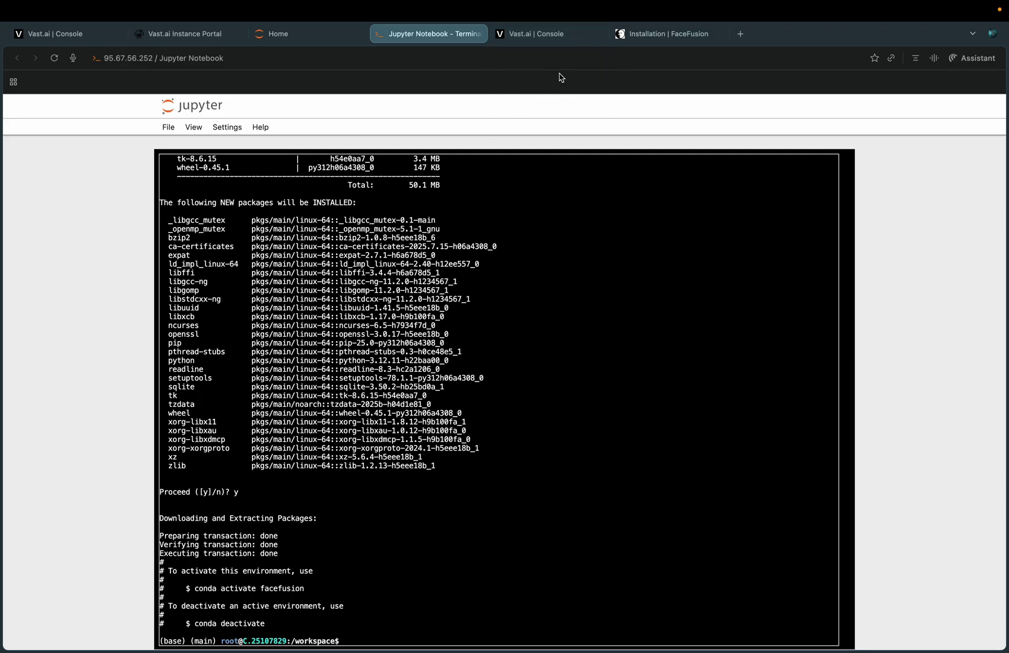
Copy conda deactivate && conda deactivate && conda activate facefusion from the ReadMe and run it in the terminal
left_click(543, 33)
left_click(965, 387)
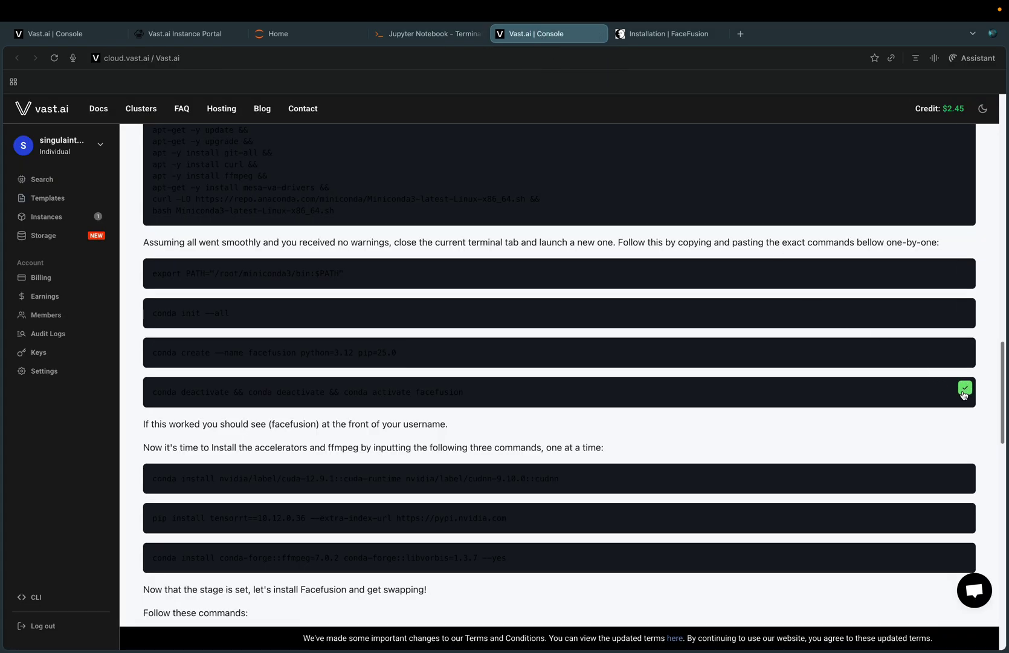
left_click(483, 34)
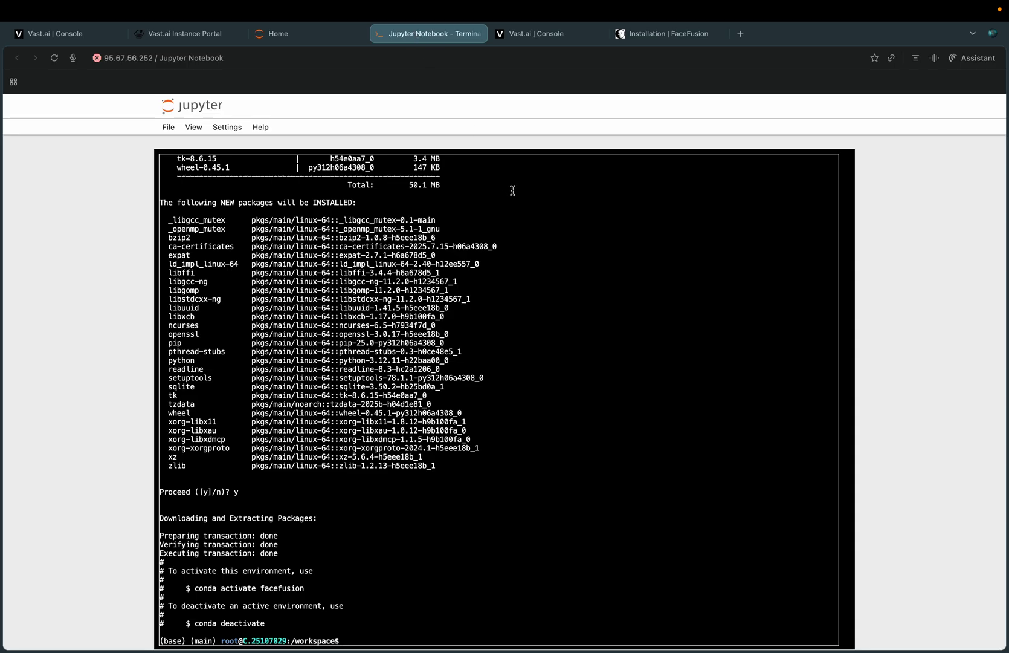
key("super+v")
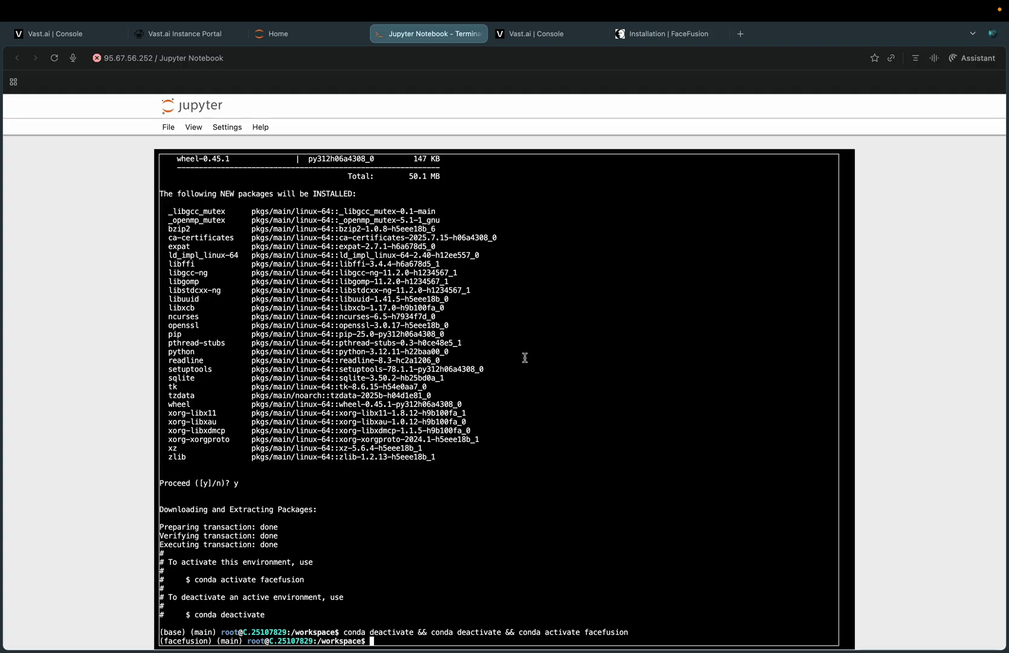
Run the ReadMe's conda install nvidia/label/cuda-12.9.1::cuda-runtime nvidia/label/cudnn-9.10.0::cudnn command in the terminal and confirm with y
left_click(534, 33)
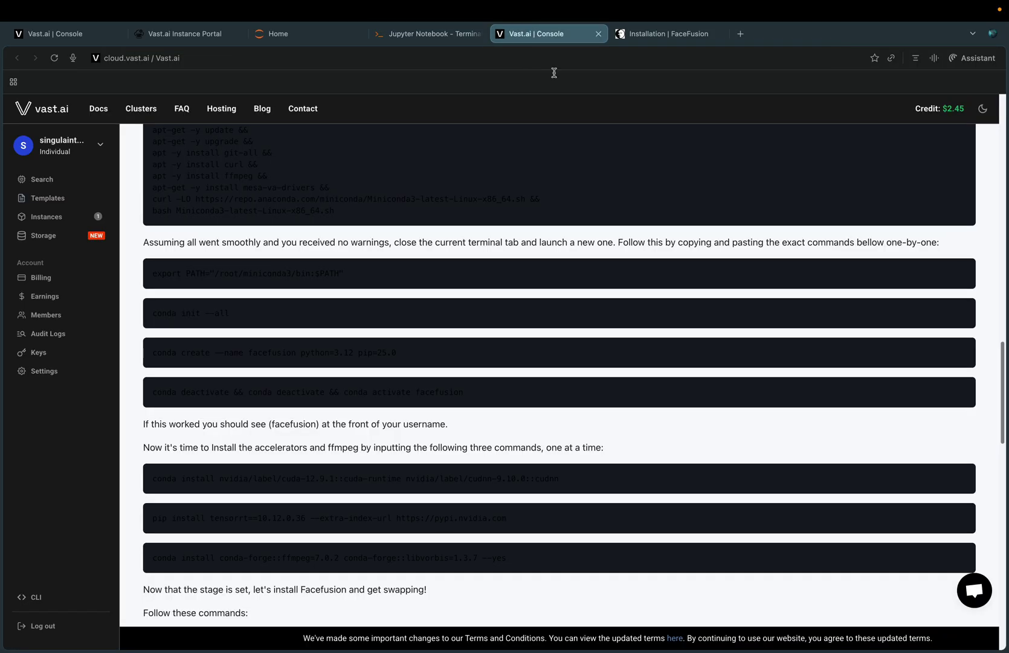
scroll(685, 338, "down", 3)
mouse_move(932, 379)
left_click(965, 375)
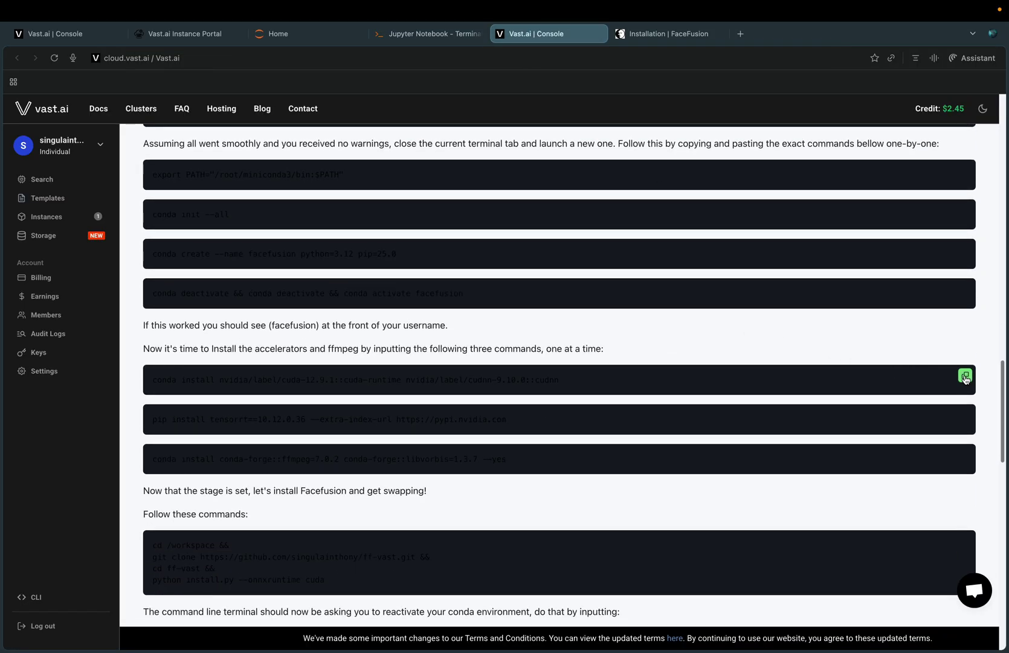
left_click(441, 38)
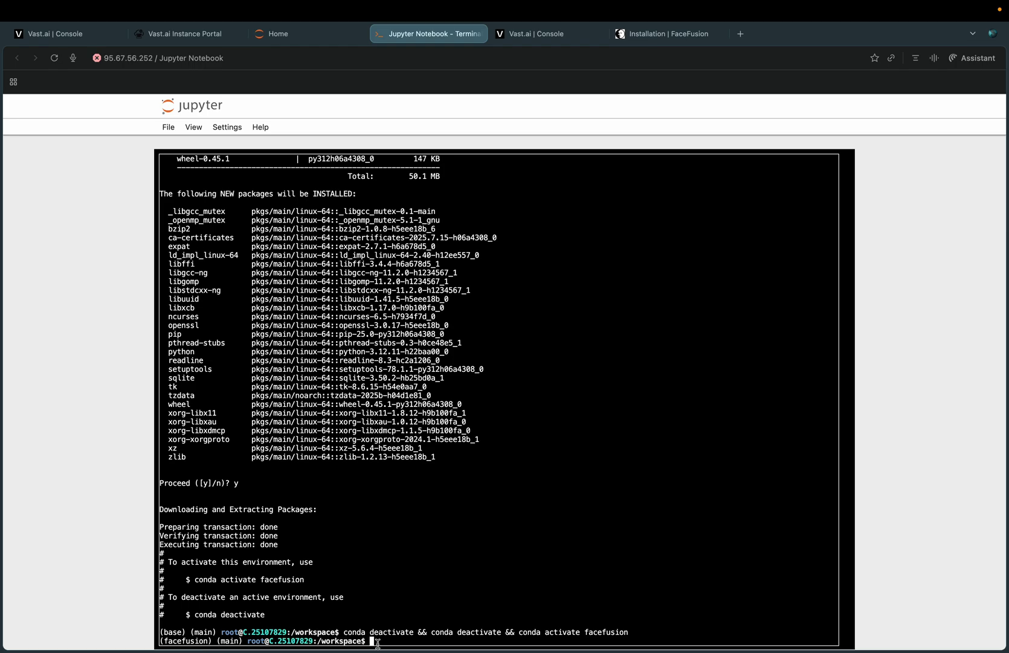
key("super+v")
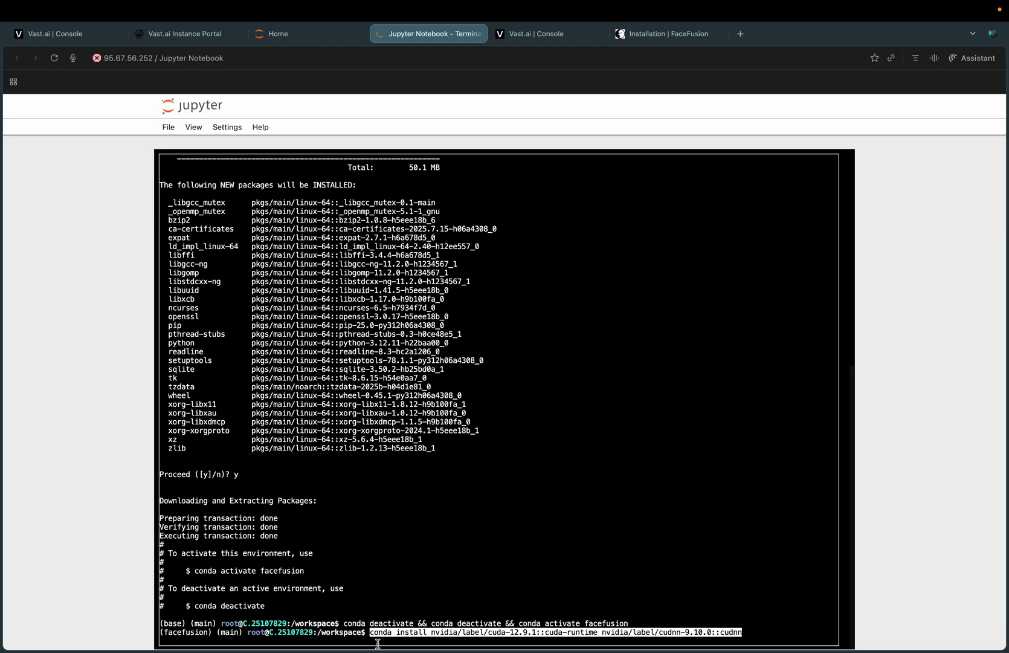
key("Return")
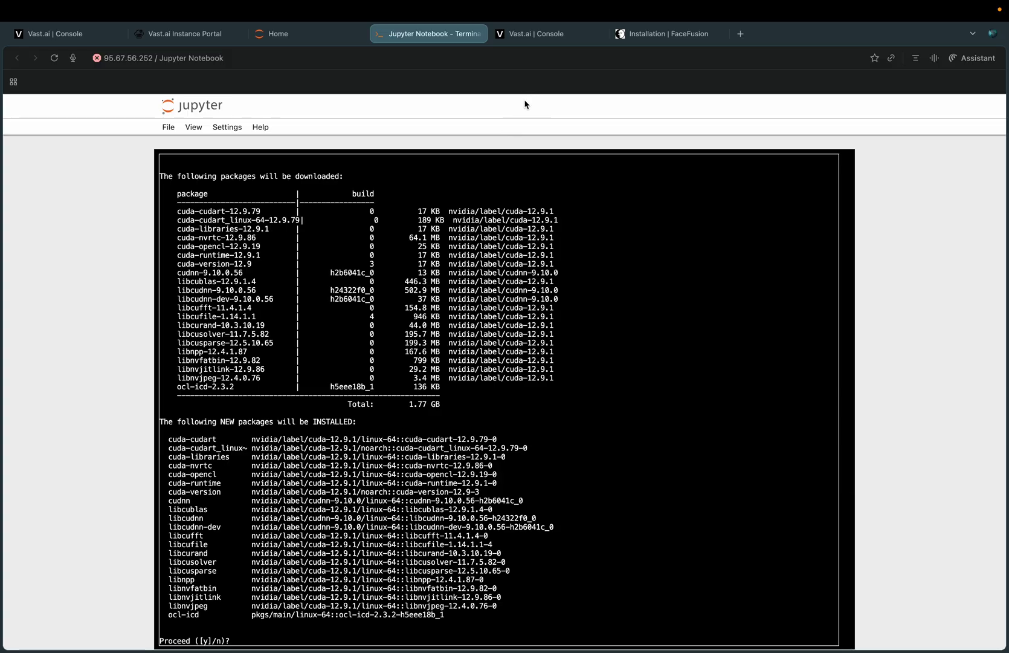
type("y")
key("Return")
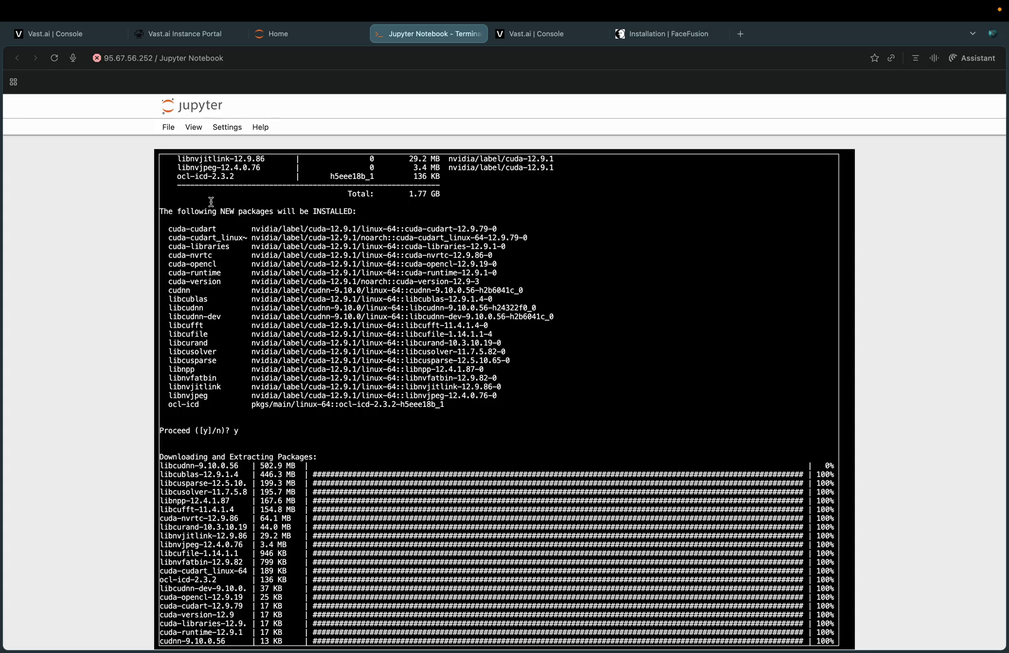
Check the RTX 5090 instance's time since creation in the Vast.ai console and return to the terminal
left_click(65, 40)
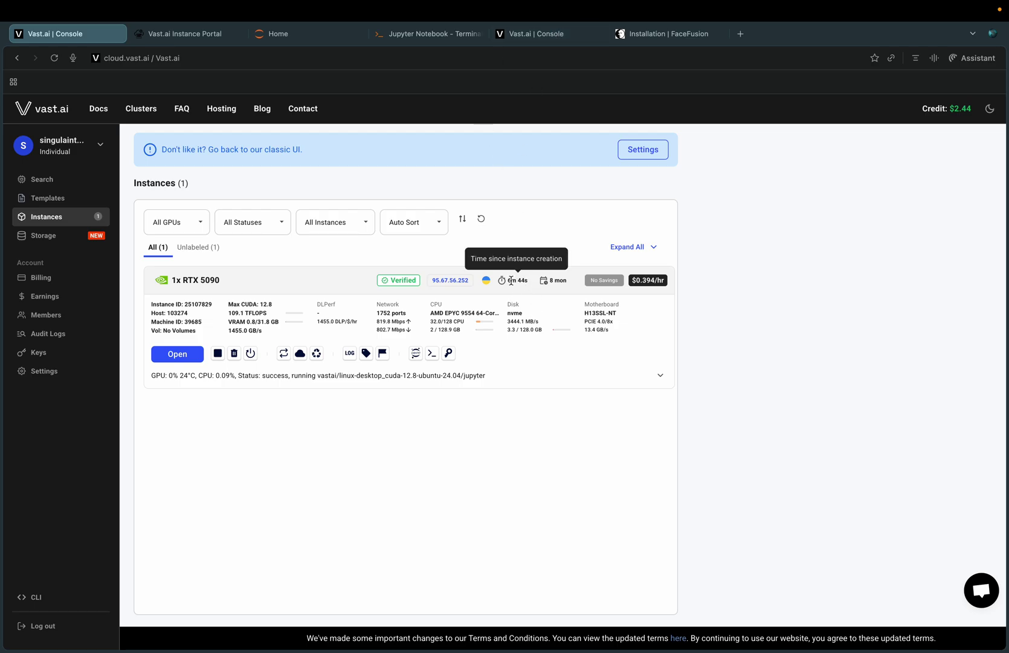
left_click(431, 37)
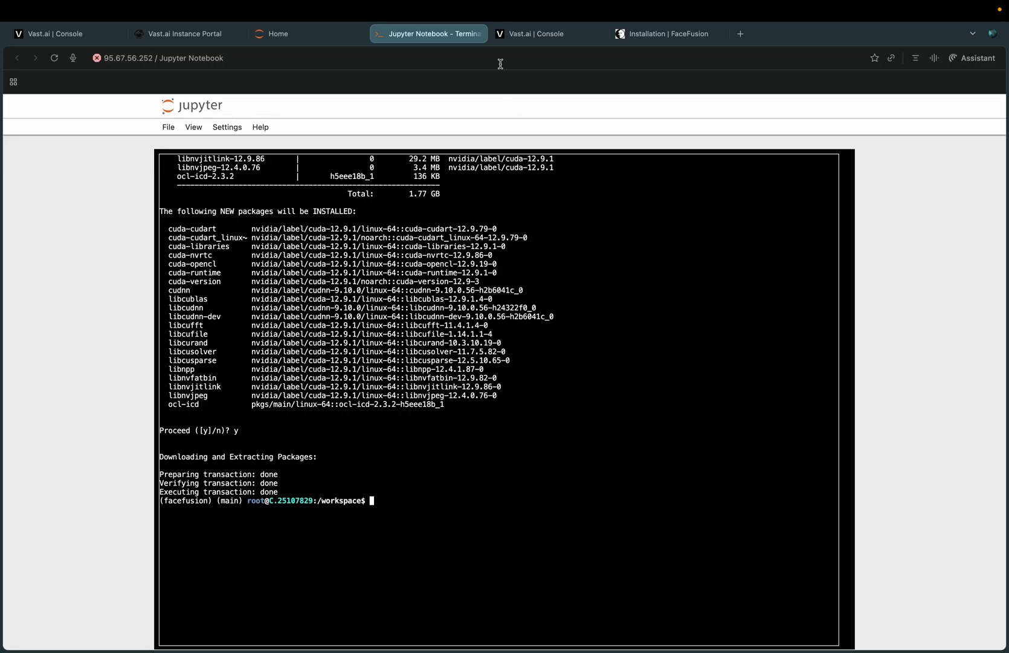
left_click(532, 35)
left_click(964, 415)
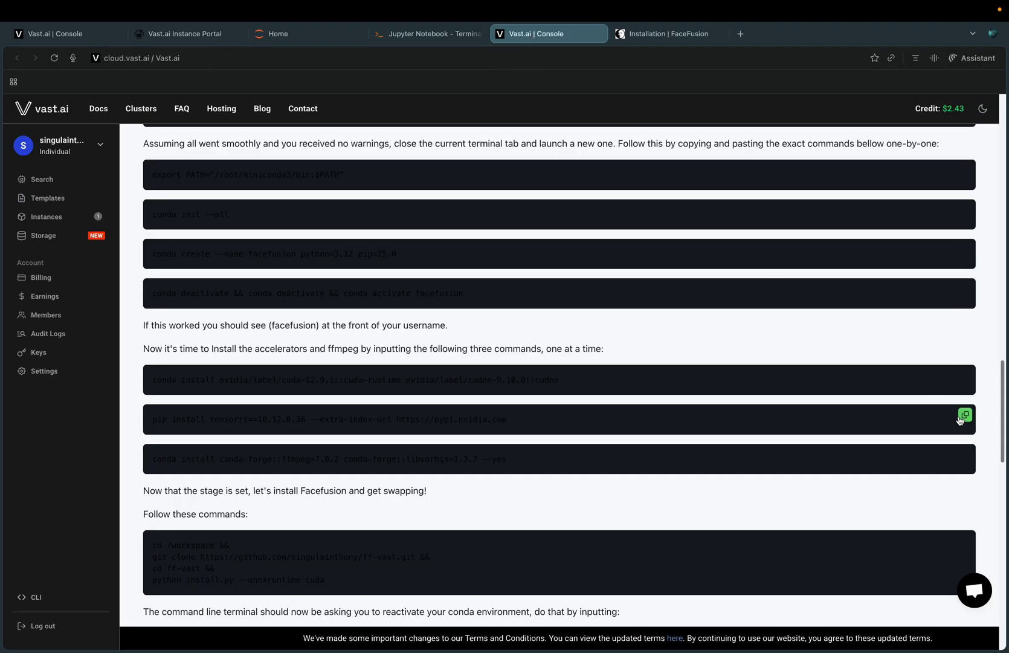
left_click(445, 34)
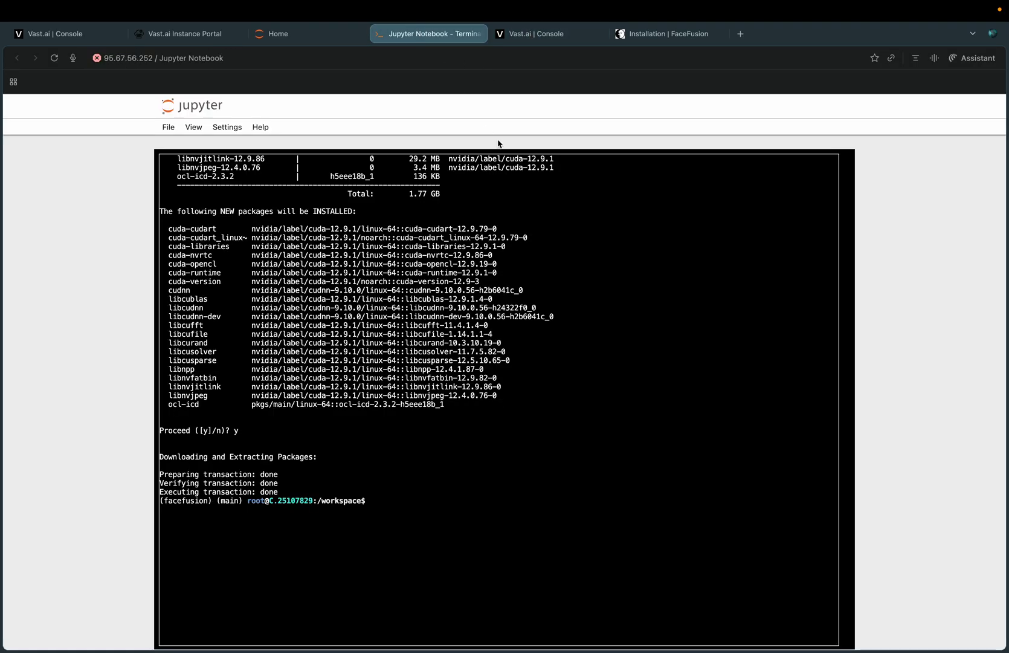
key("super+v")
key("Return")
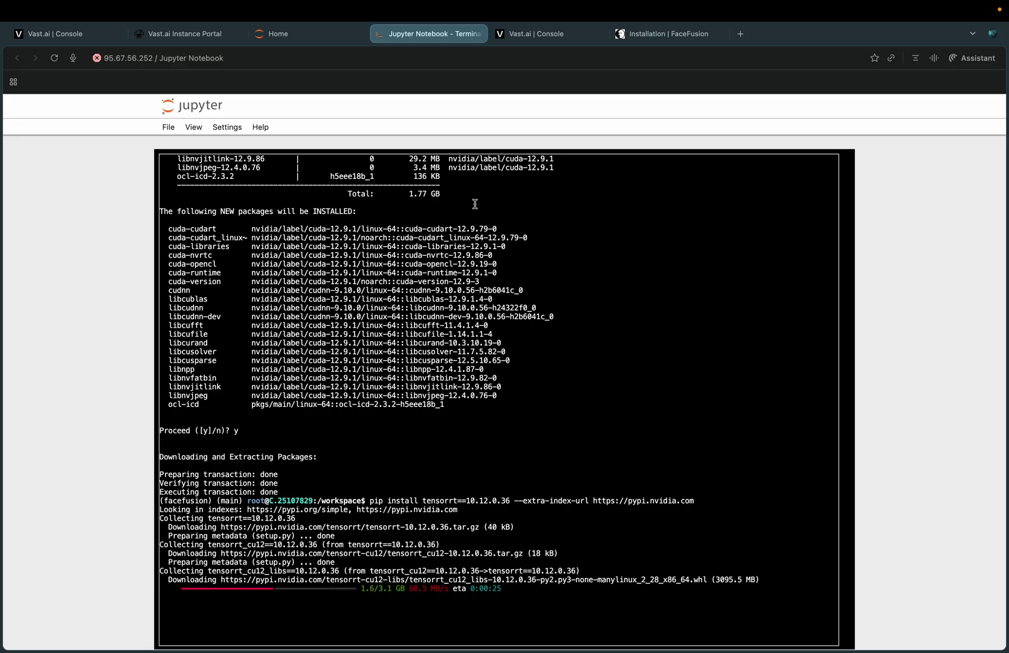
left_click(718, 33)
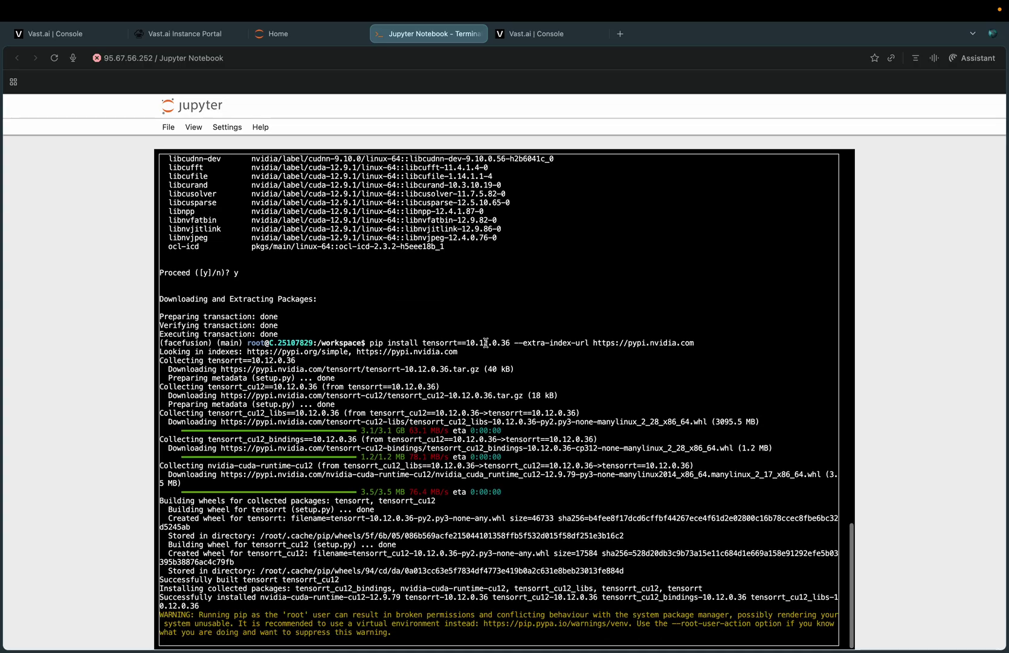
Copy conda install conda-forge::ffmpeg=7.0.2 conda-forge::libvorbis=1.3.7 --yes from the ReadMe and run it in the terminal
left_click(518, 35)
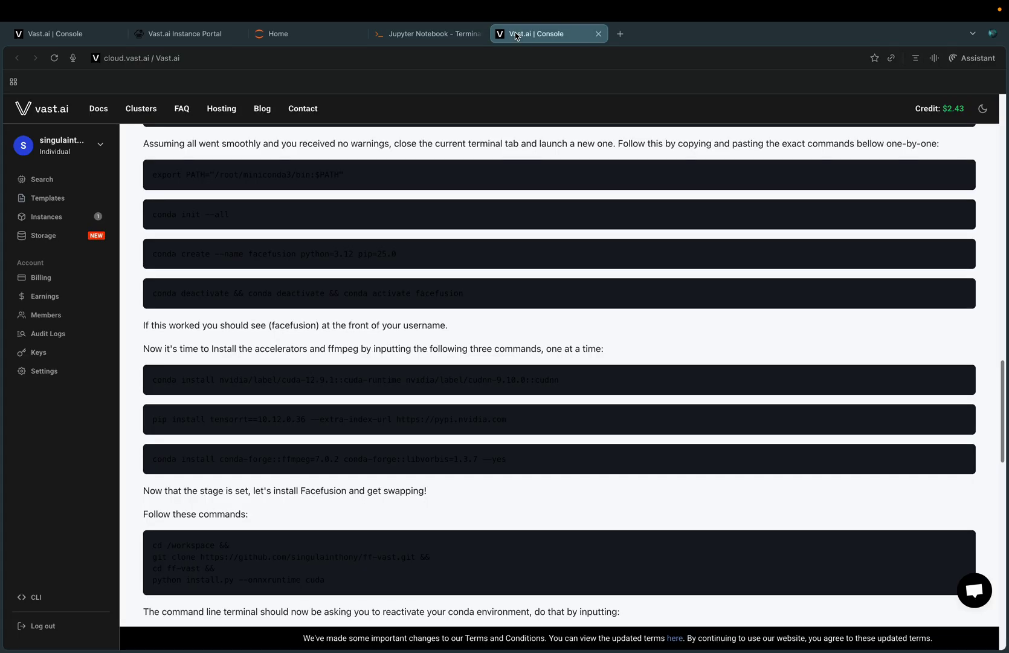
left_click(965, 454)
left_click(426, 34)
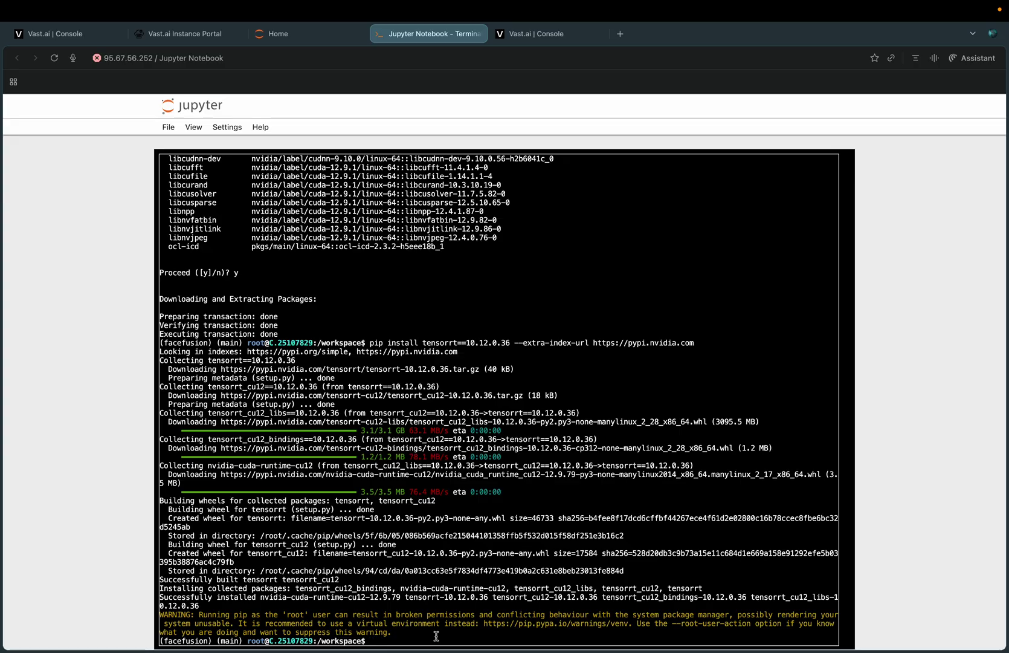
key("super+v")
key("Return")
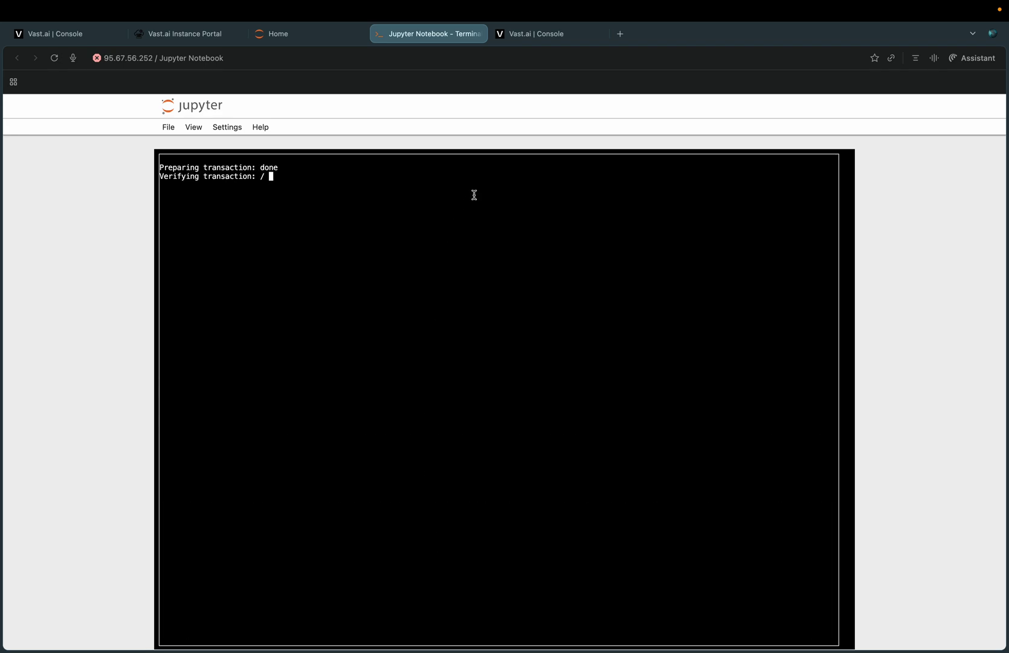
Run the ReadMe's command block in the terminal to clone the ff-vast repository into /workspace and execute python install.py --onnxruntime cuda
left_click(517, 41)
scroll(897, 438, "down", 2)
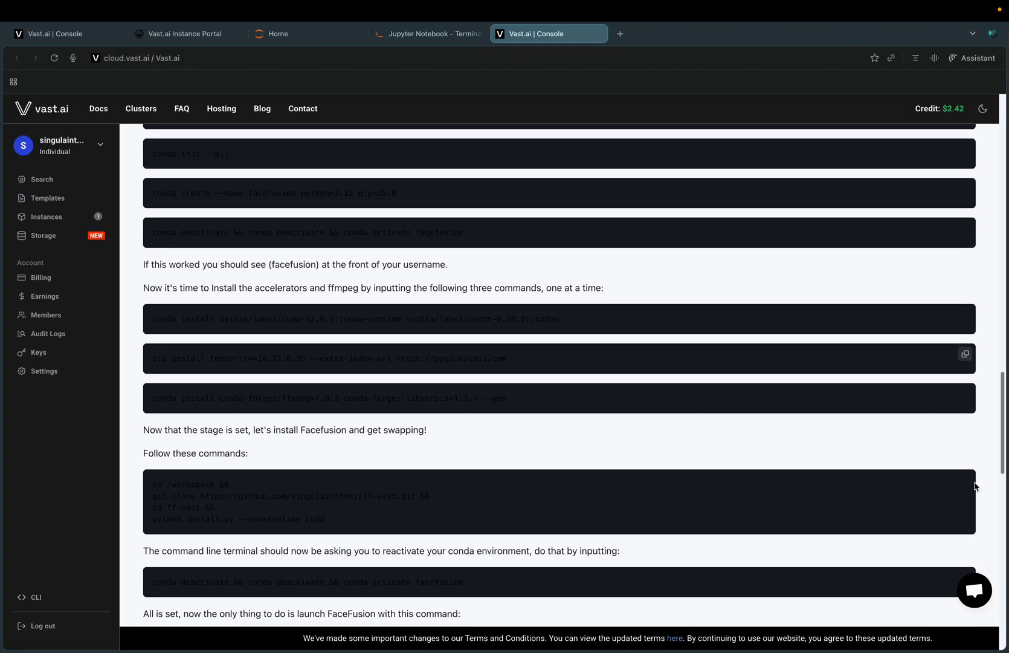
left_click(965, 480)
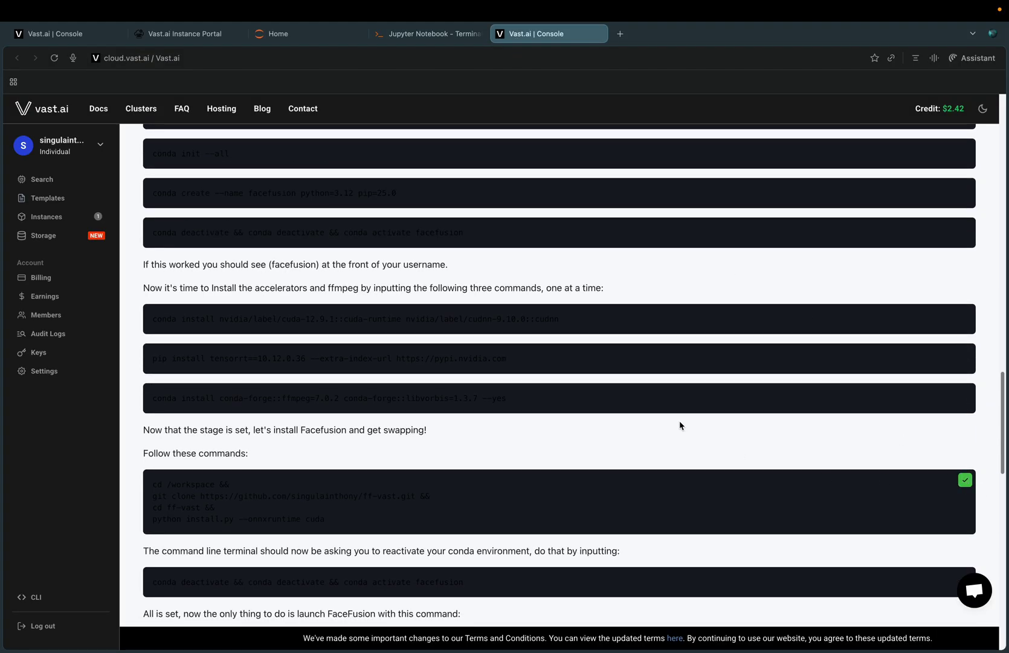
left_click(423, 34)
key("super+v")
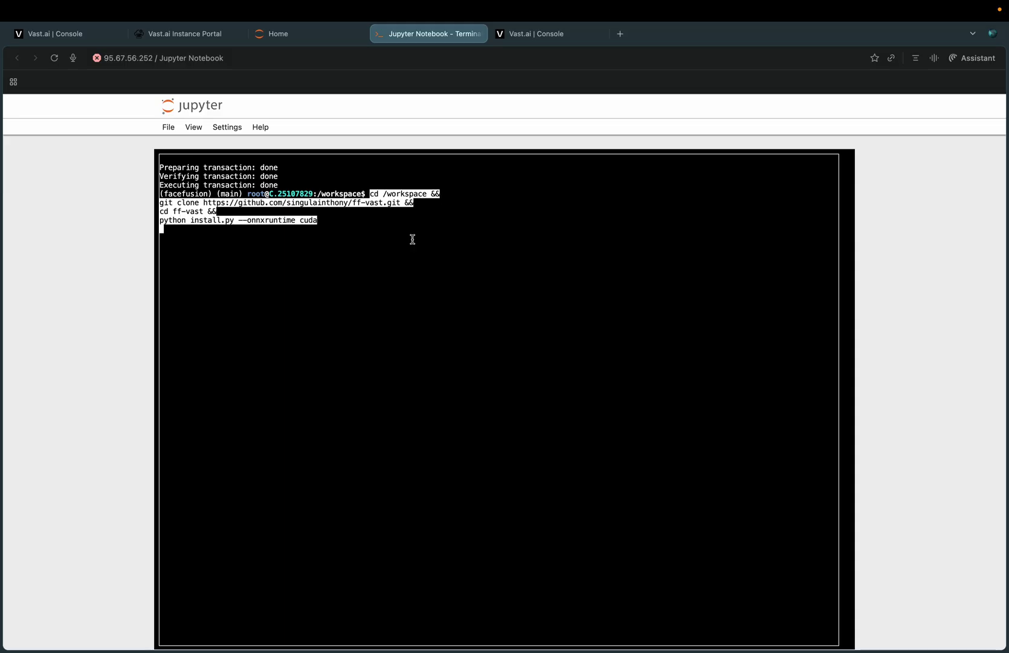
key("Return")
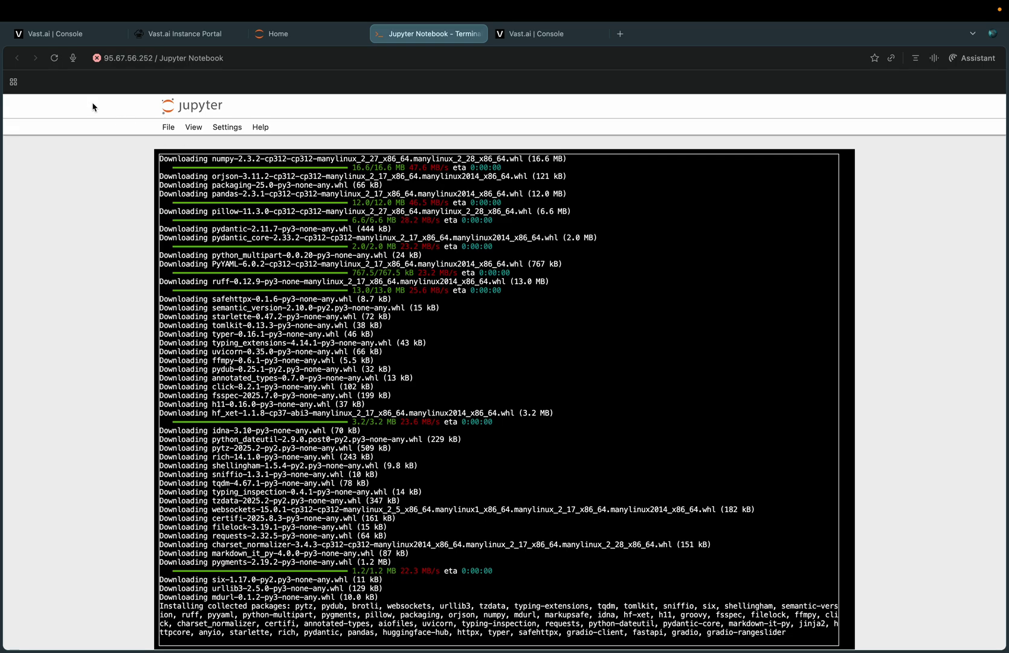
Check the RTX 5090 instance's running time in the Vast.ai console, glance at the ReadMe and return to the terminal
left_click(73, 36)
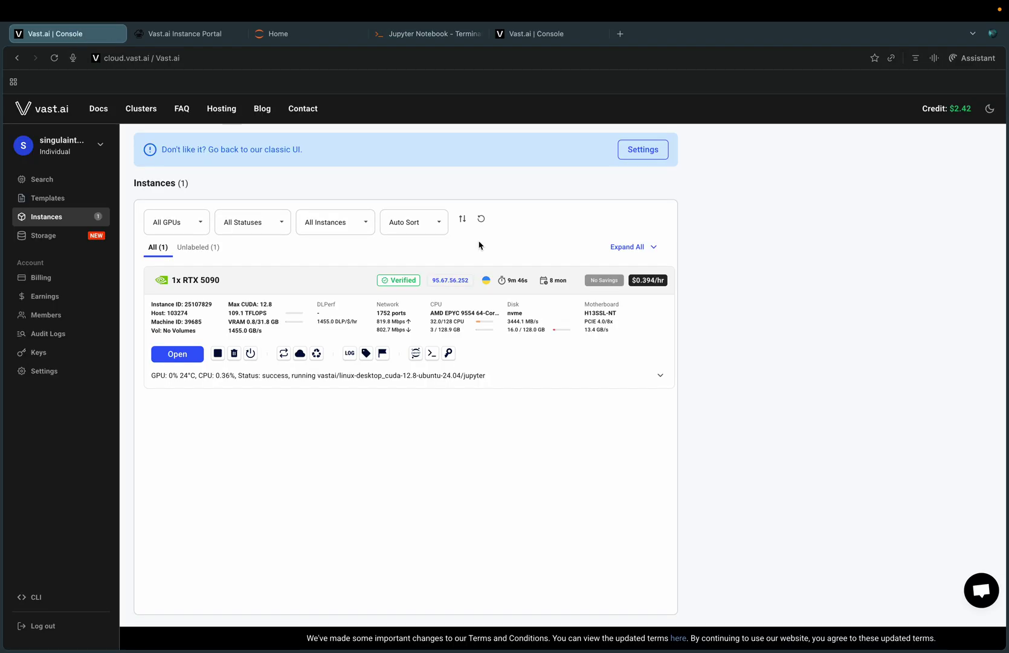
left_click(523, 36)
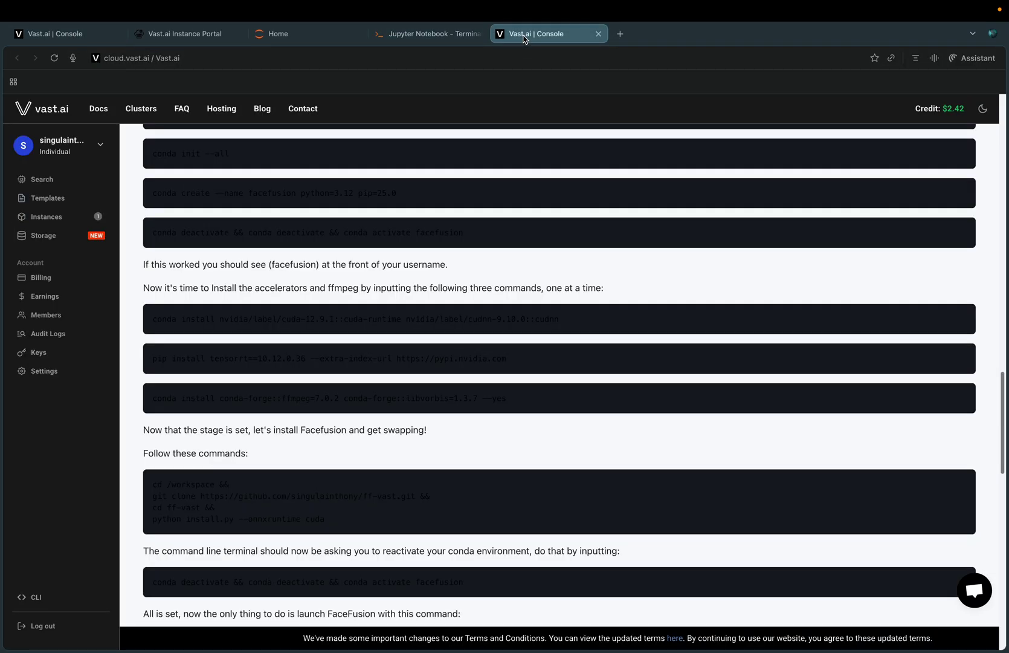
left_click(426, 34)
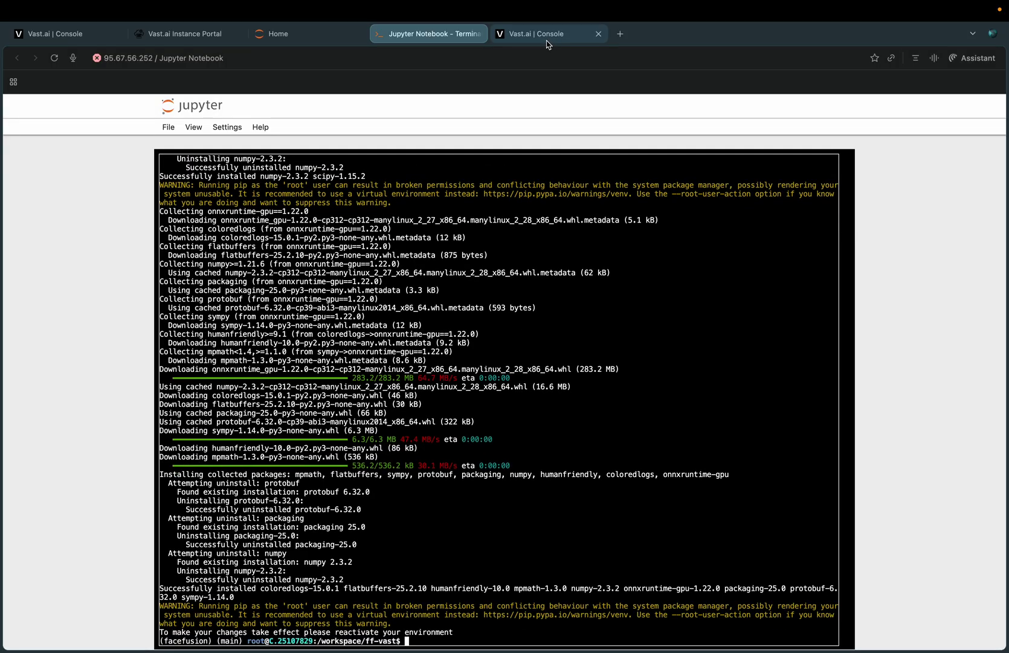
Reactivate the environment in the terminal with the ReadMe's conda deactivate && conda deactivate && conda activate facefusion command
left_click(546, 40)
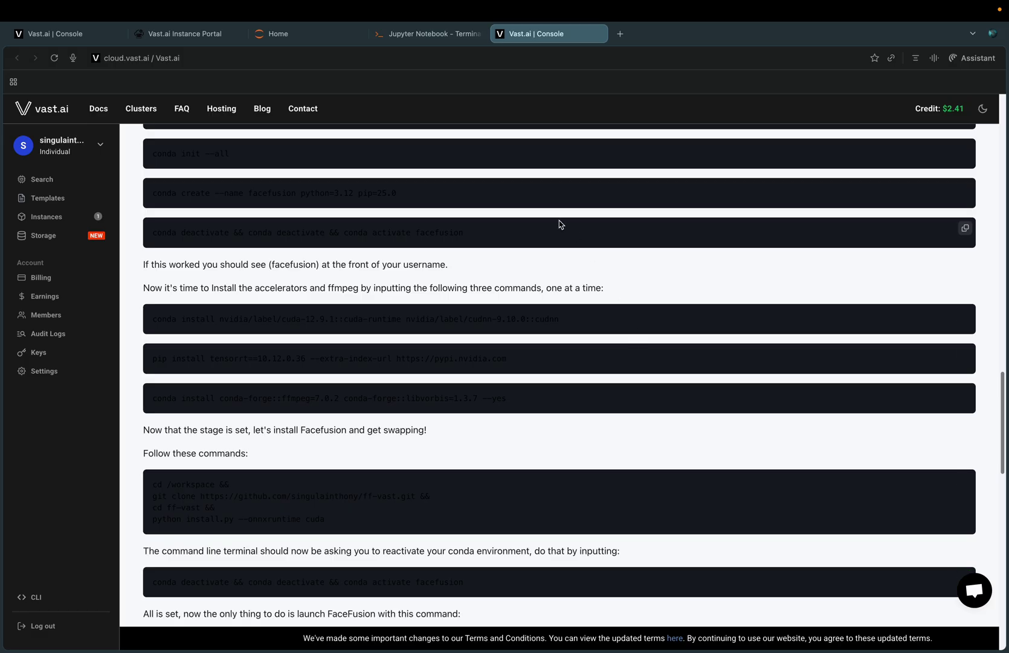
left_click(460, 35)
key("super+v")
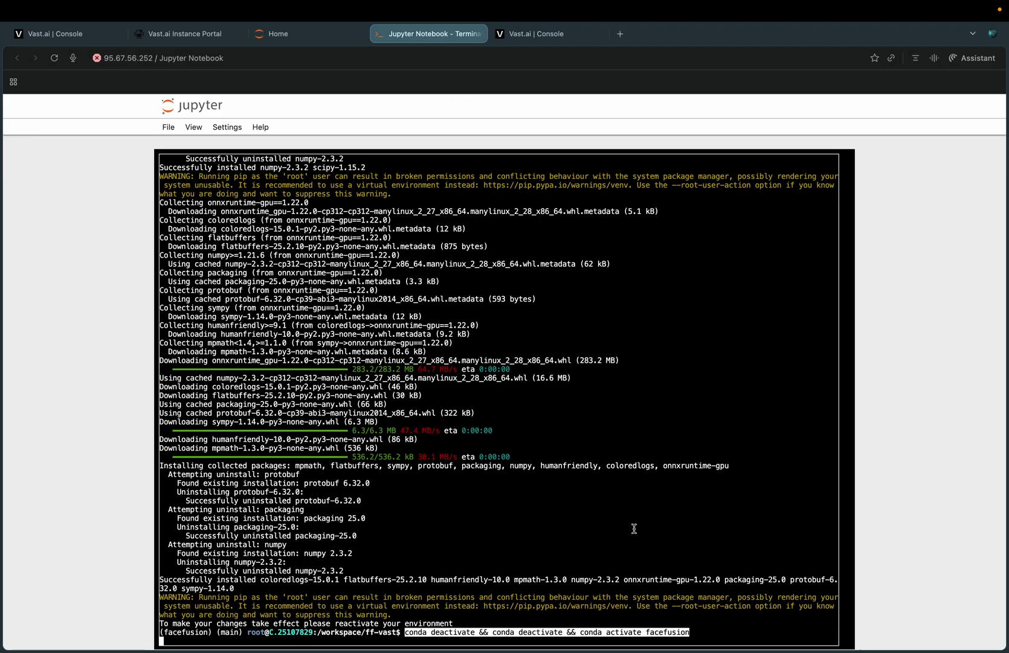
key("Return")
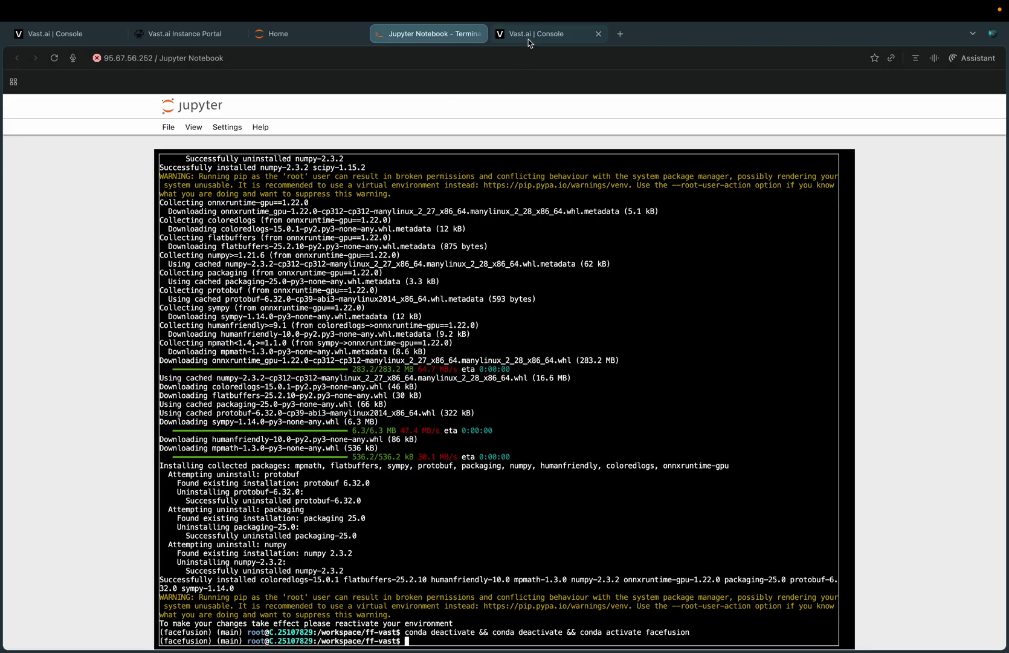
Copy the python facefusion.py run command from the ReadMe and run it in the terminal to launch FaceFusion
left_click(532, 36)
scroll(580, 209, "down", 3)
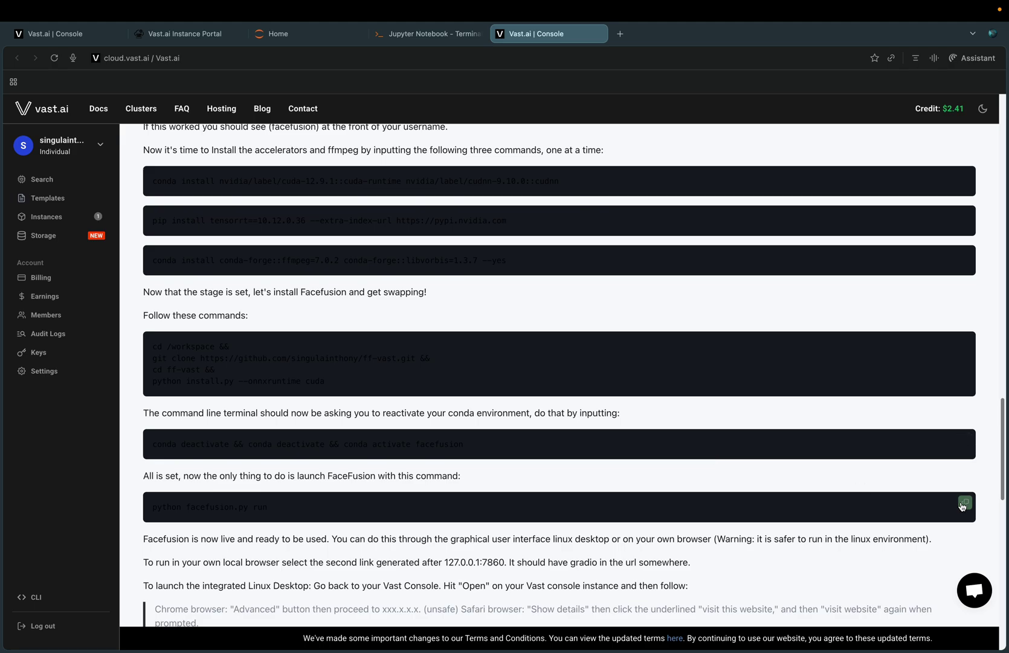
left_click(962, 504)
left_click(447, 34)
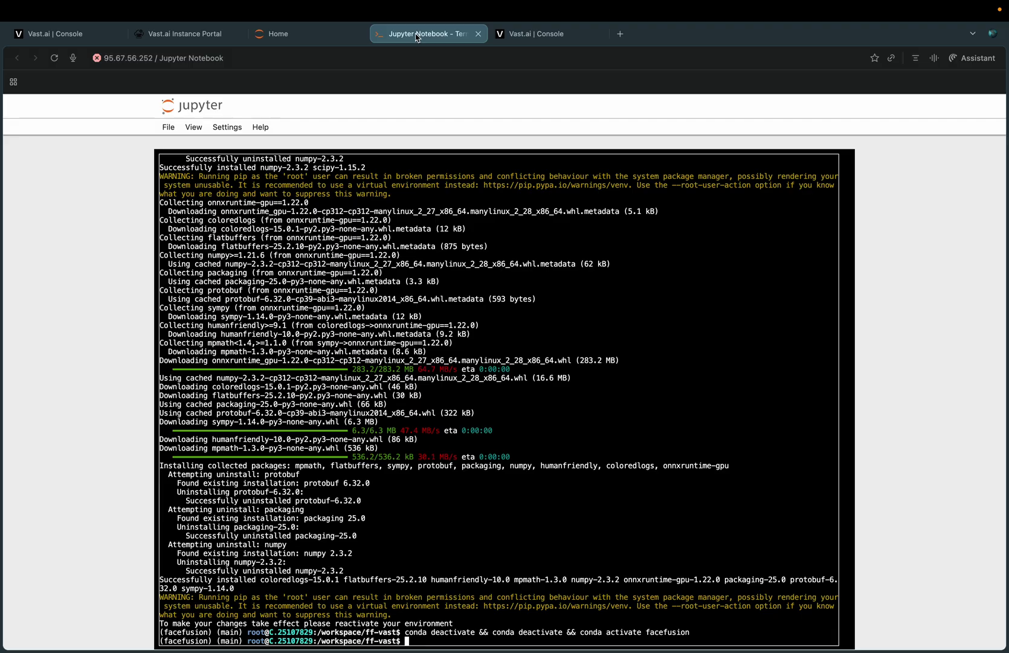
key("super+v")
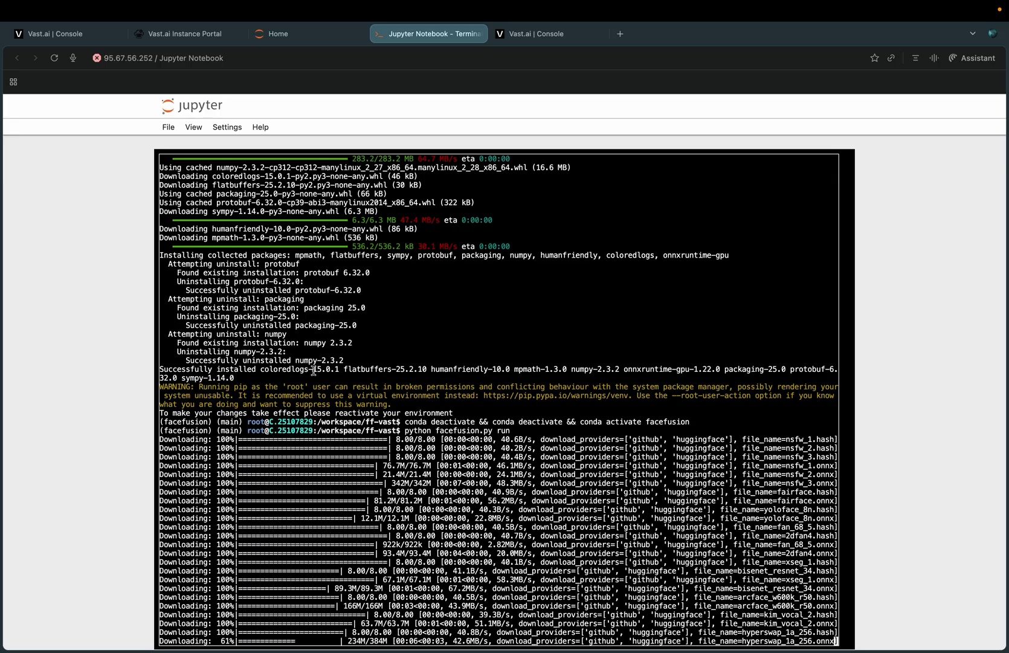
Review the instance portal, the console's option for opening the instance, the ReadMe's launch command and the Jupyter file list
left_click(190, 35)
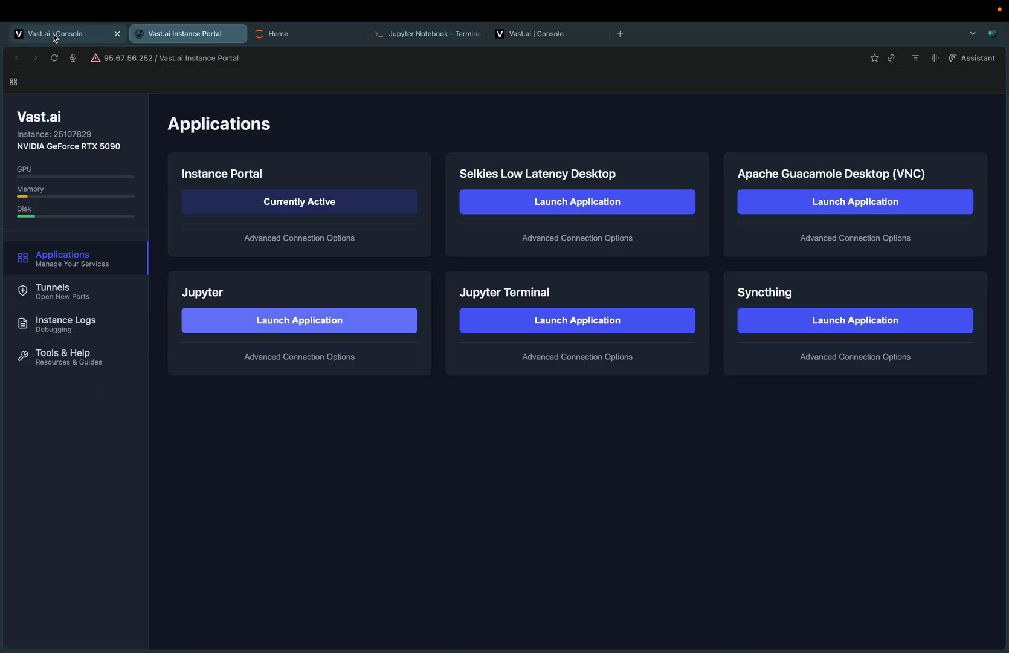
left_click(73, 35)
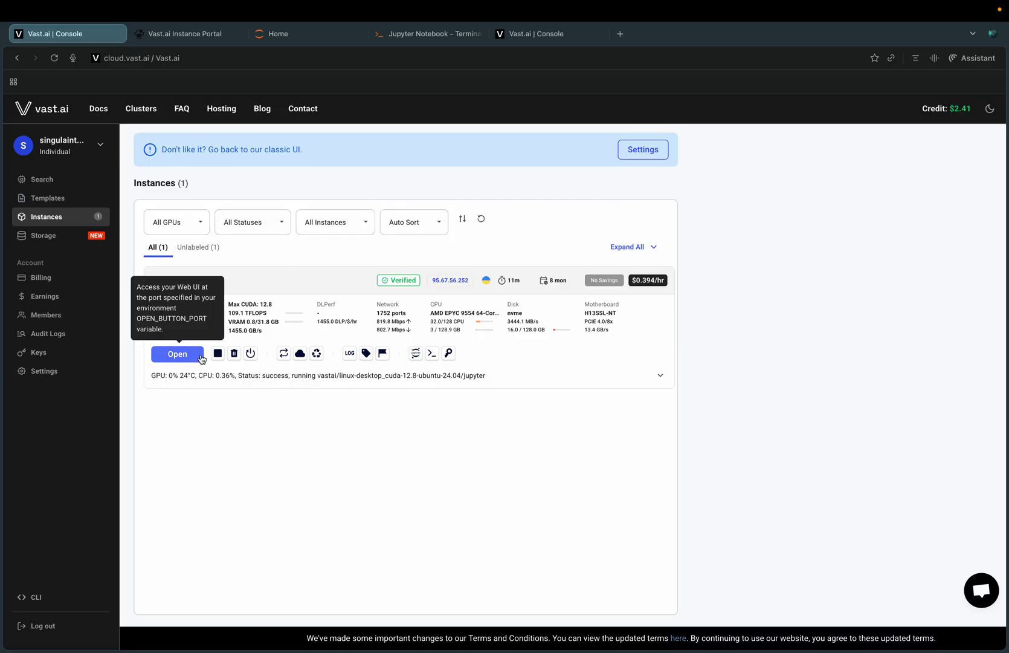
left_click(518, 36)
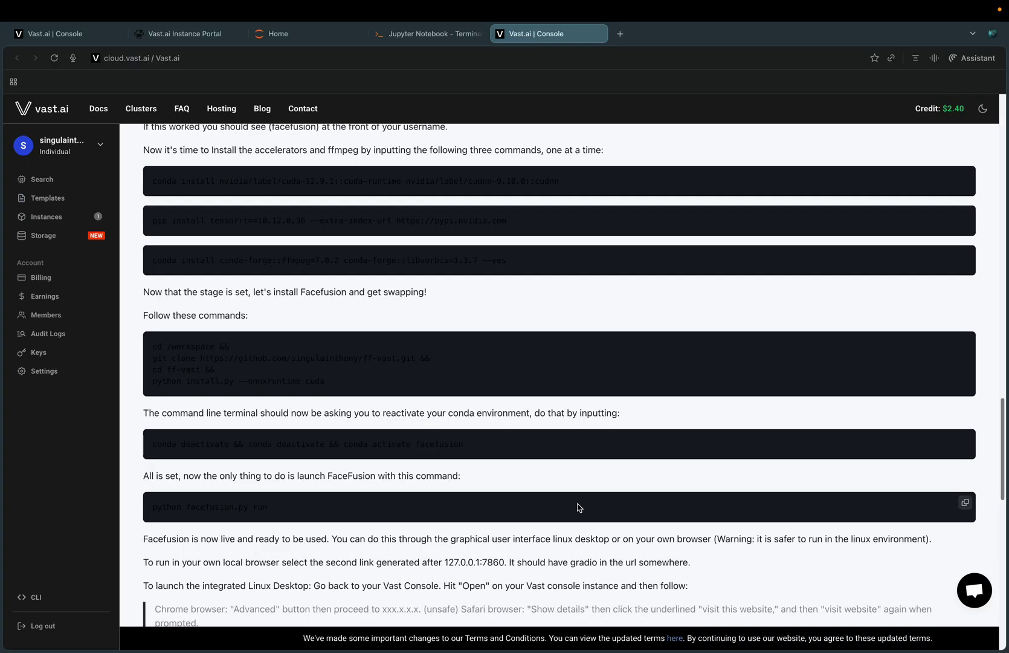
triple_click(578, 507)
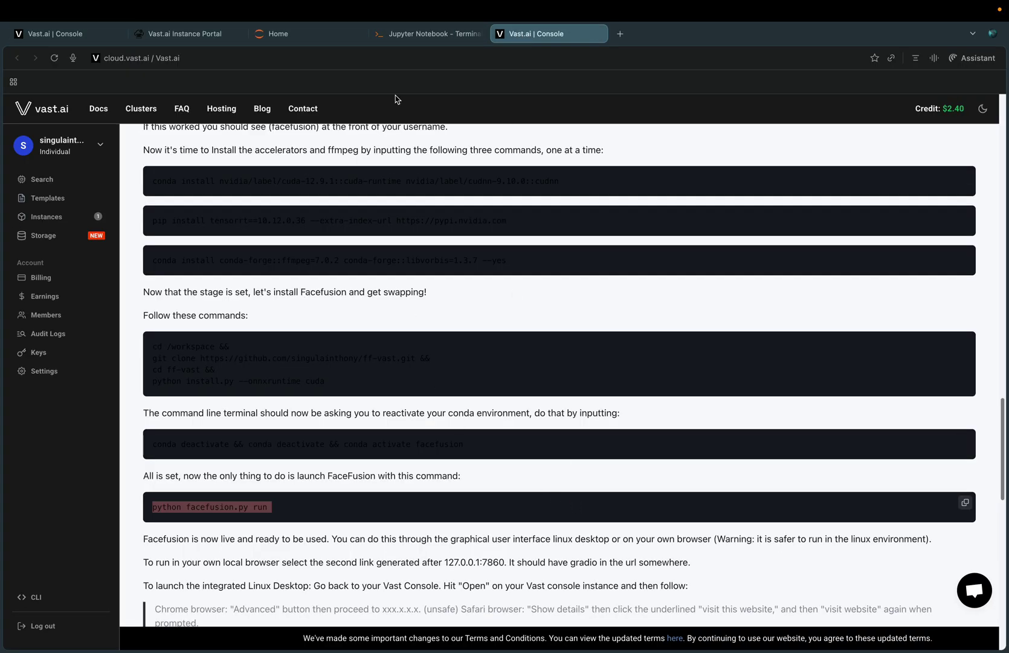
left_click(291, 38)
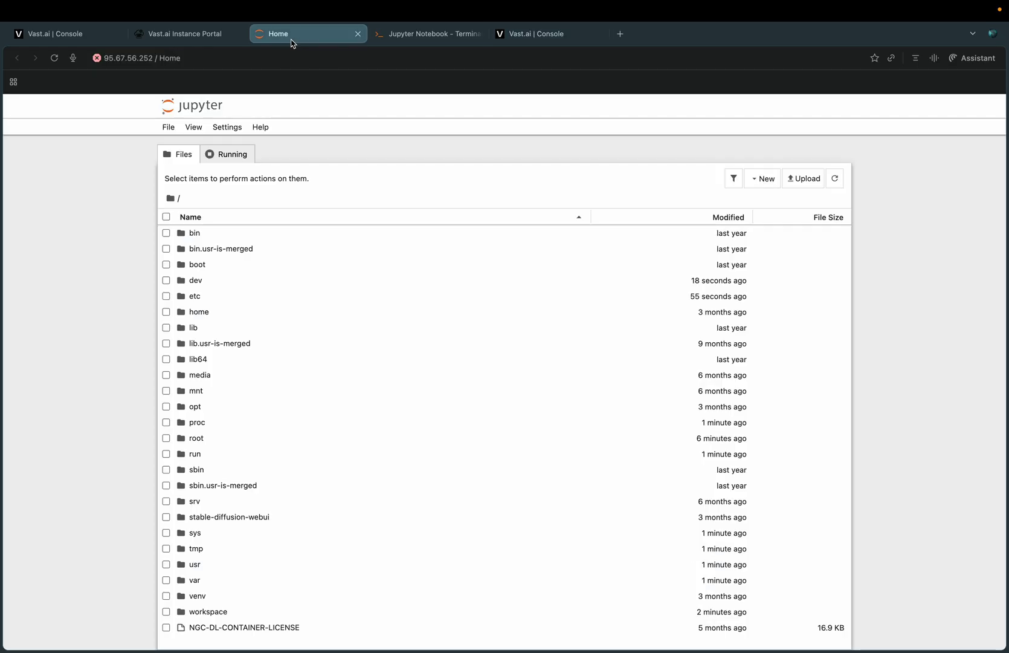
Open FaceFusion's public gradio.live URL from the terminal output and inspect the Output Path field
left_click(384, 39)
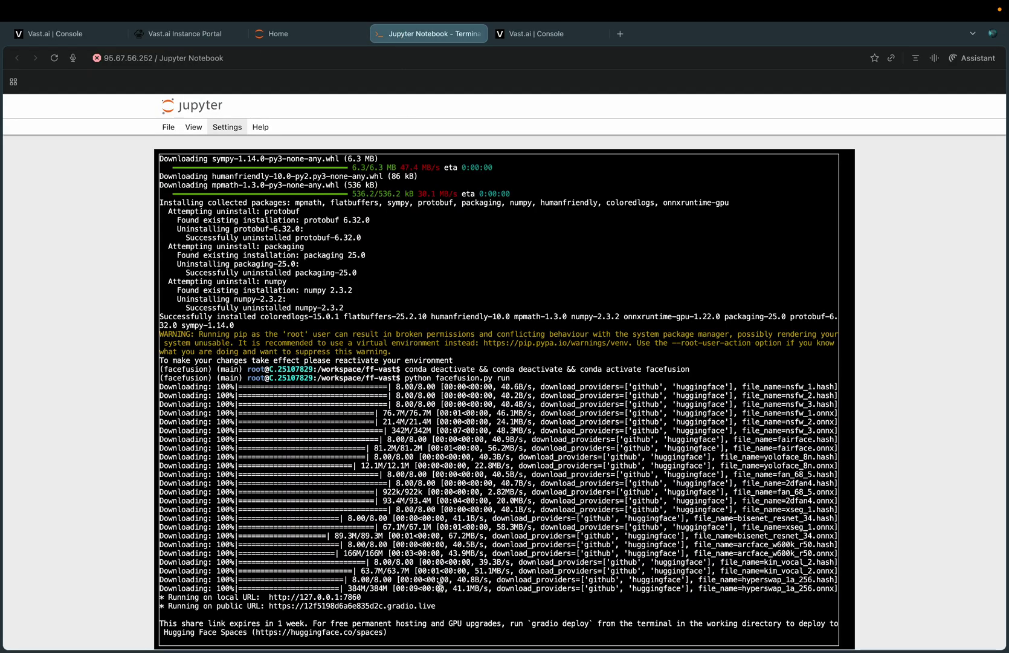
left_click(380, 605)
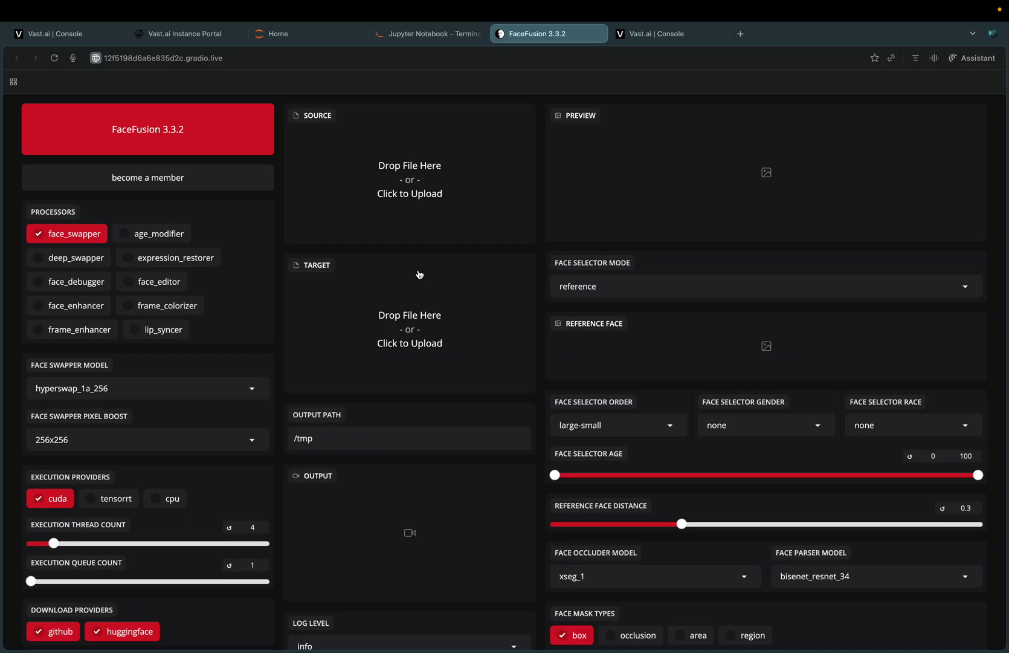
scroll(419, 274, "down", 1)
scroll(418, 278, "up", 1)
left_click(364, 444)
key("super+a")
left_click(330, 444)
Open the tmp folder in the Jupyter file browser, view the file actions for guacamole-server-1.5.5.tar.gz and return to the terminal
left_click(277, 37)
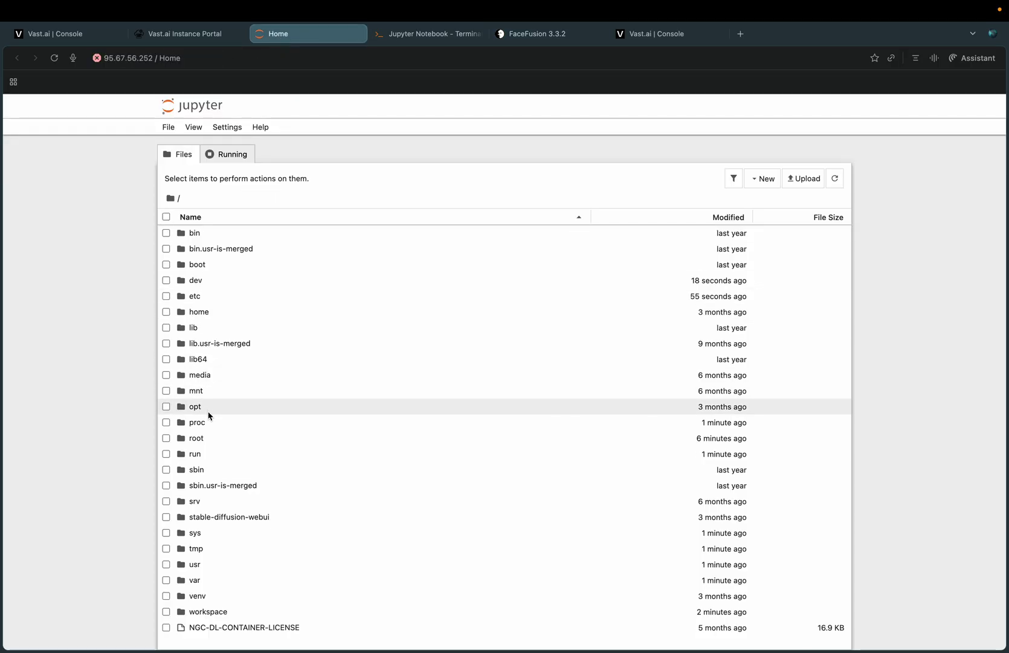
double_click(199, 548)
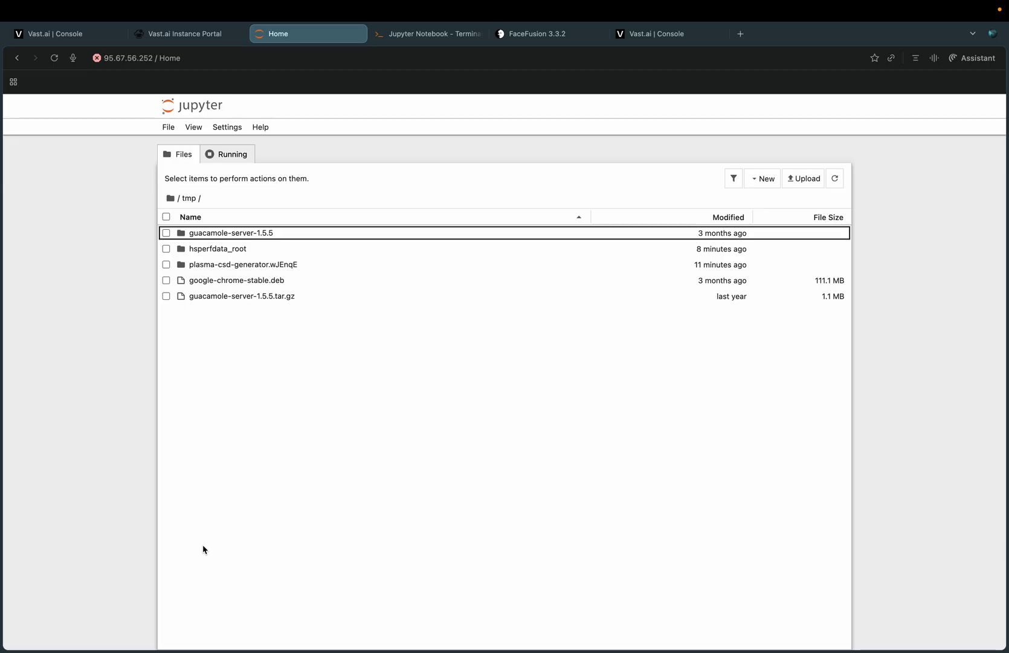
right_click(235, 294)
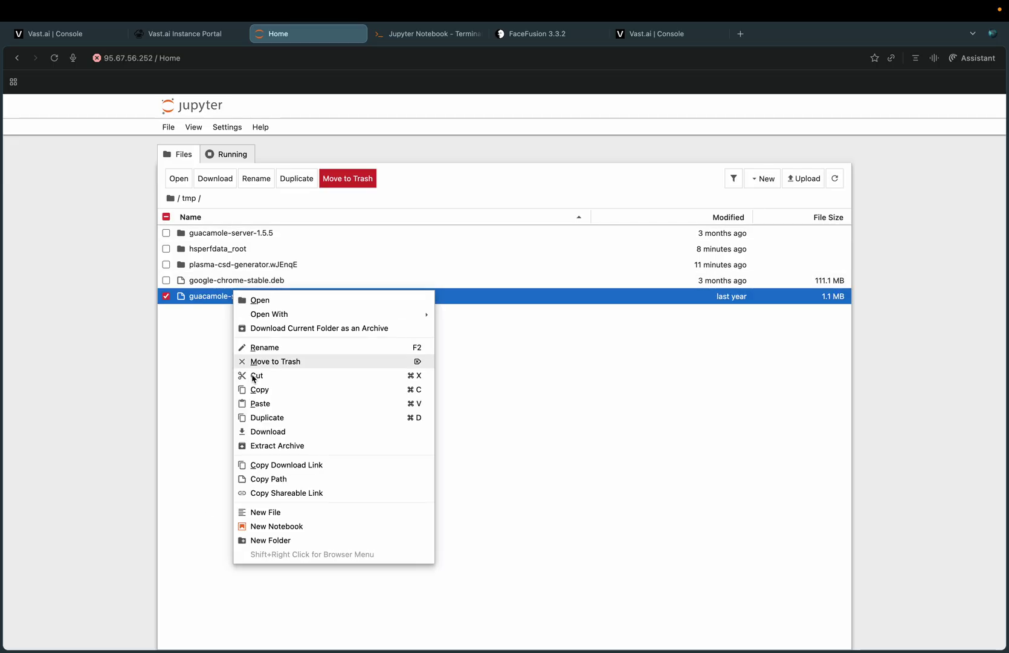
left_click(207, 368)
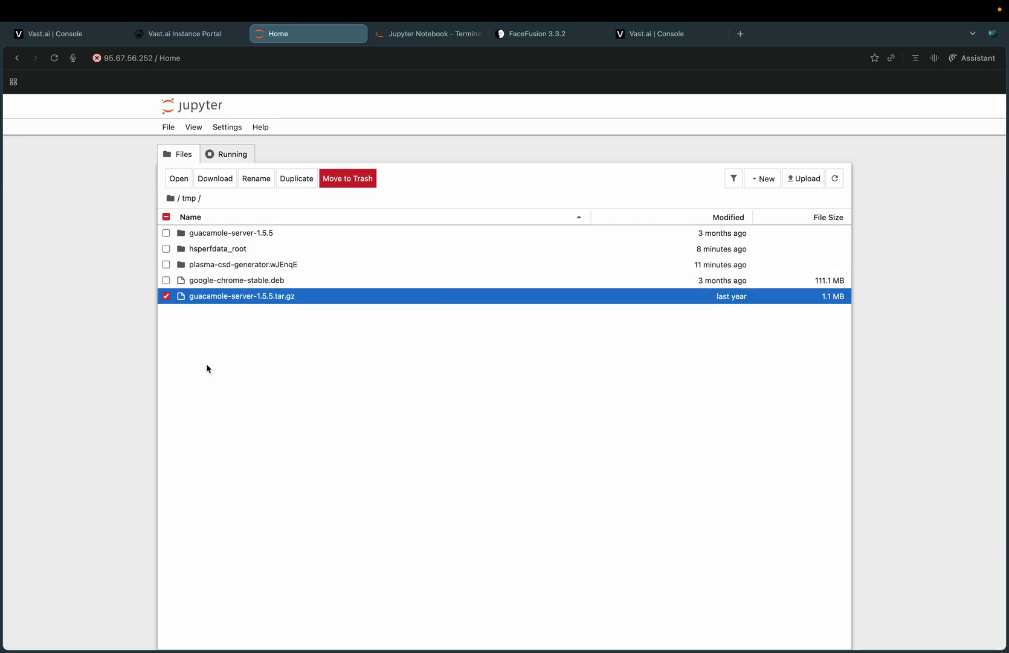
left_click(438, 40)
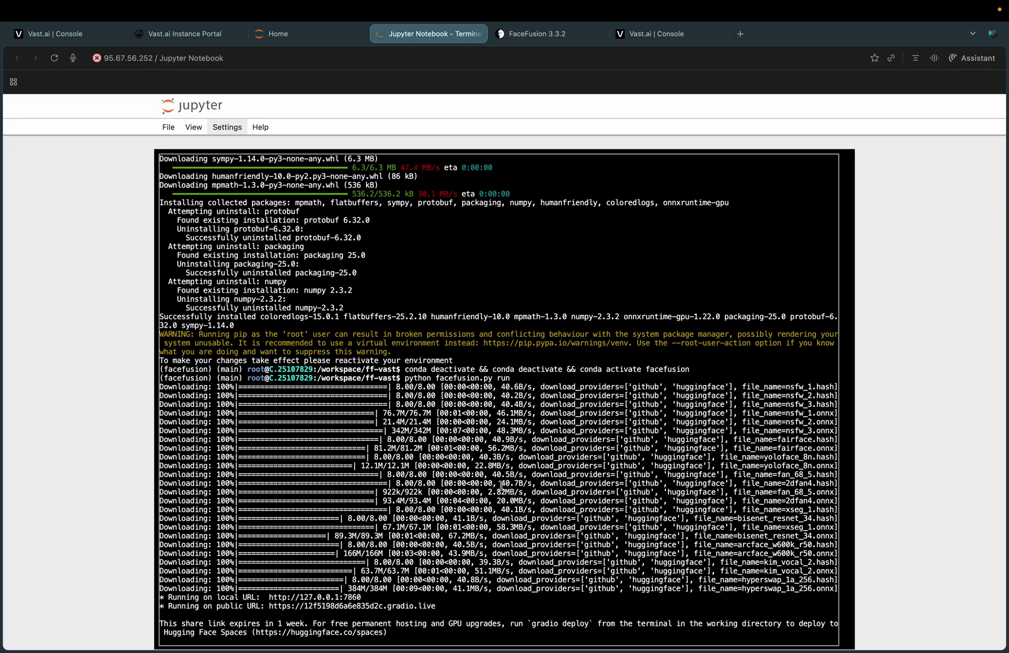
mouse_move(582, 3)
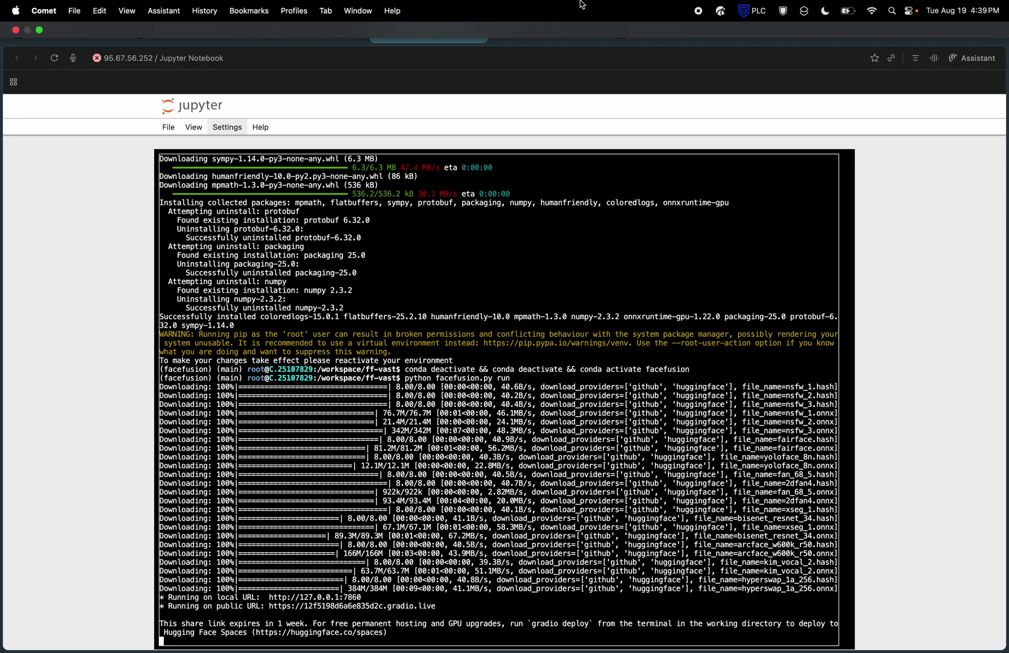